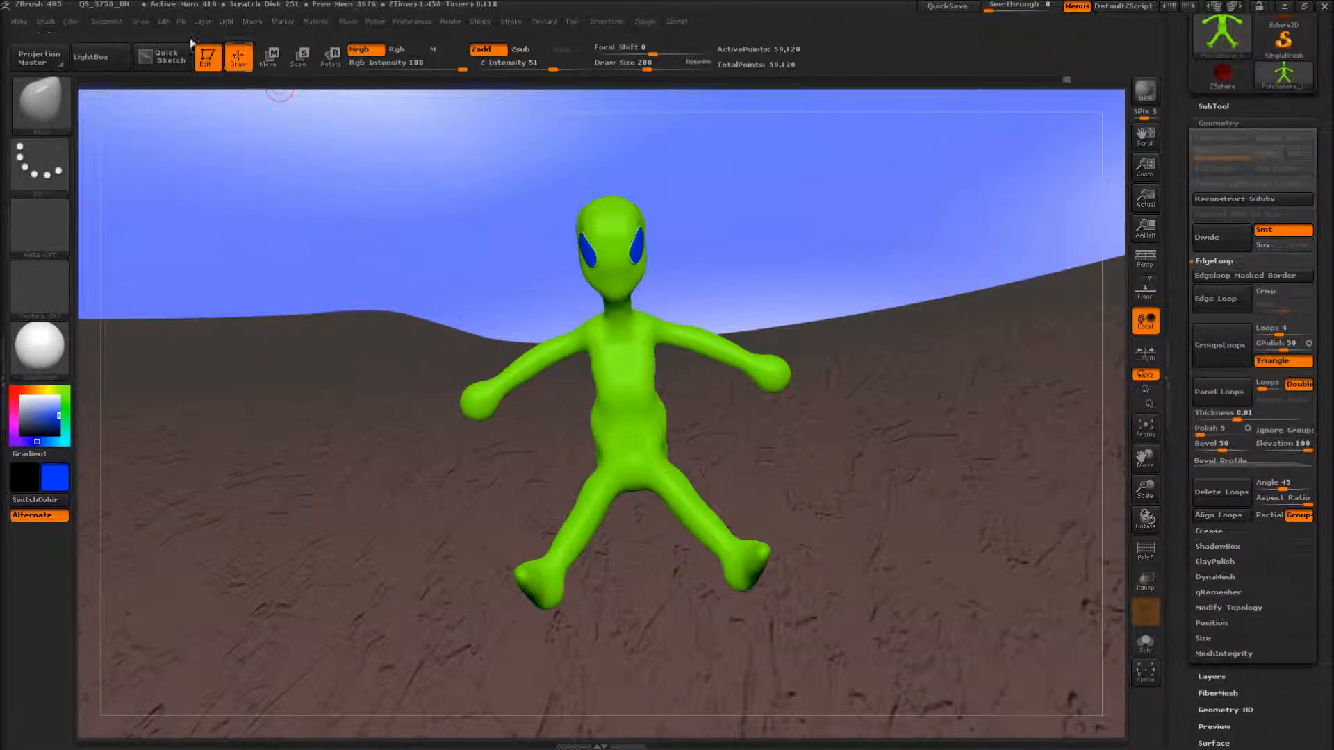
Switch the environment background image off and back on to compare the scene with and without it
left_click(226, 21)
left_click(275, 200)
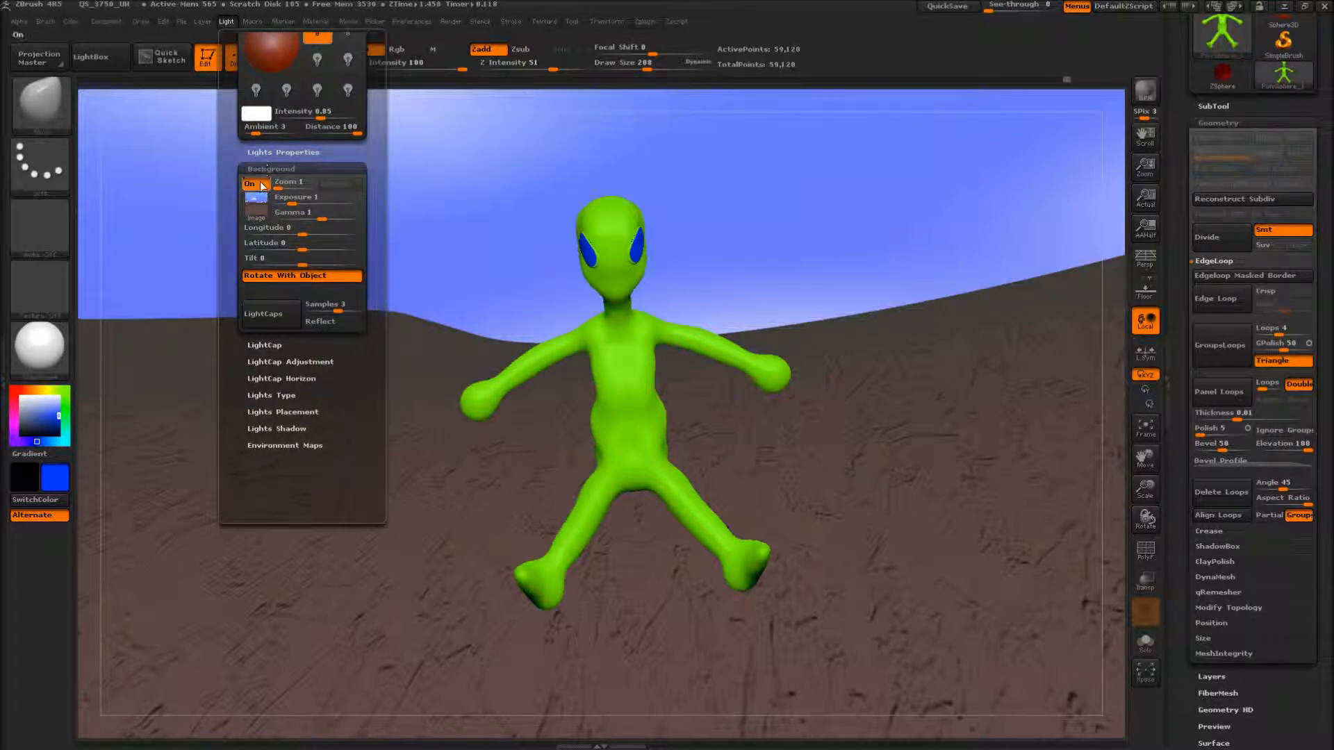
left_click(261, 185)
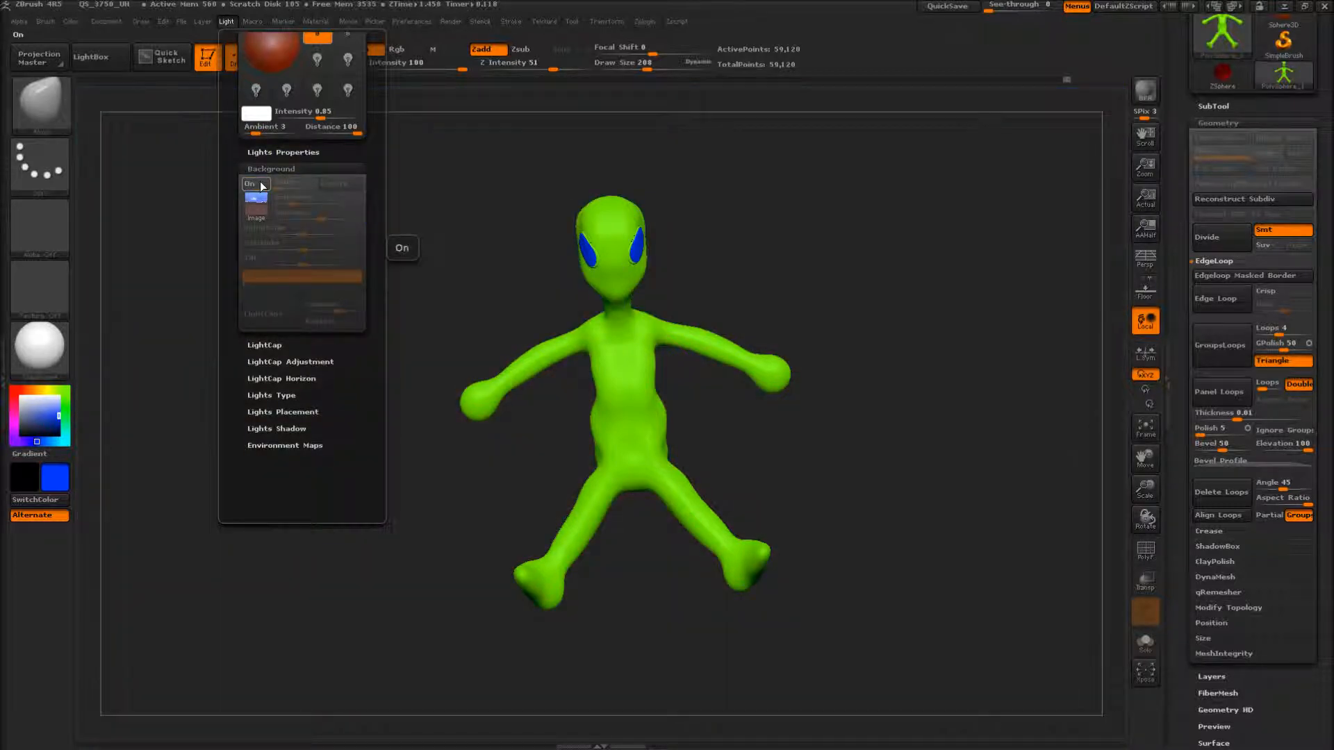
left_click(262, 184)
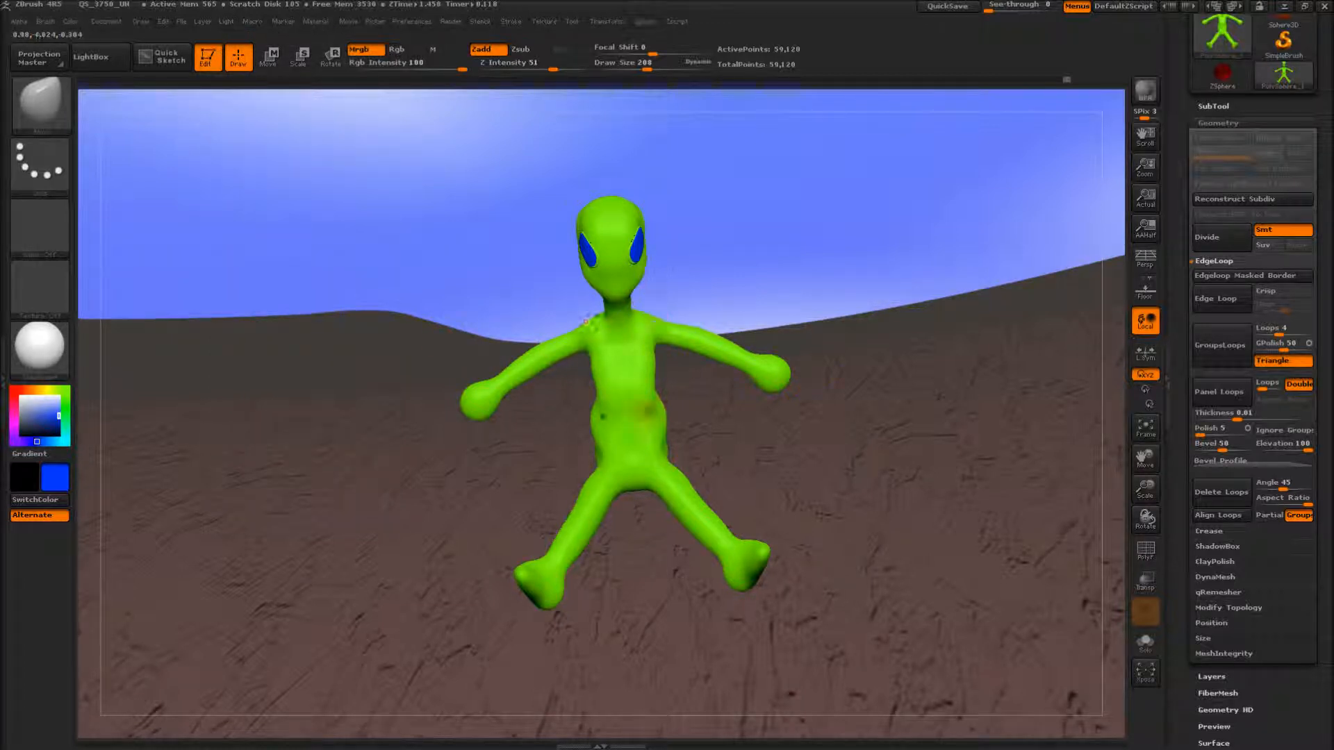
Try the background's Zoom setting while repositioning and orbiting the alien model against the environment image
left_click_drag(726, 386, 1005, 422, "alt")
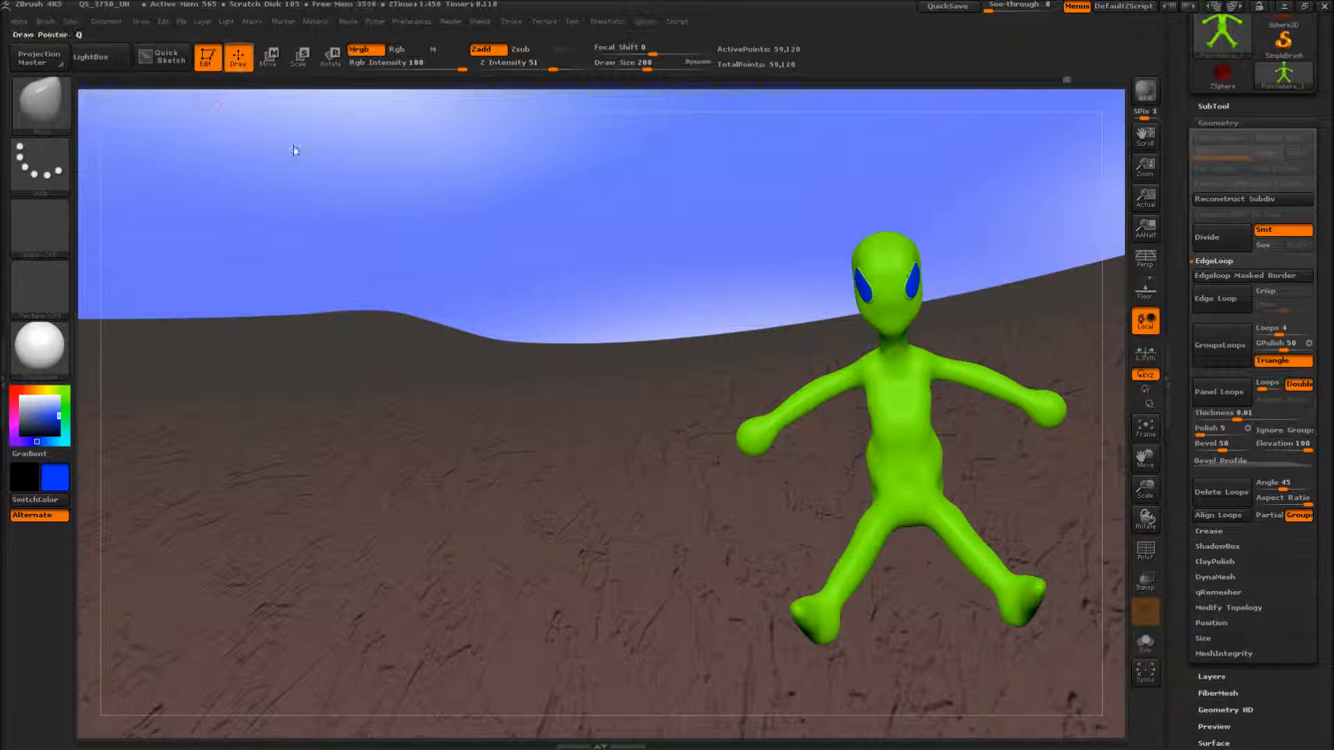
mouse_move(482, 275)
left_mouse_down()
mouse_move(453, 238)
mouse_move(471, 268)
left_mouse_up()
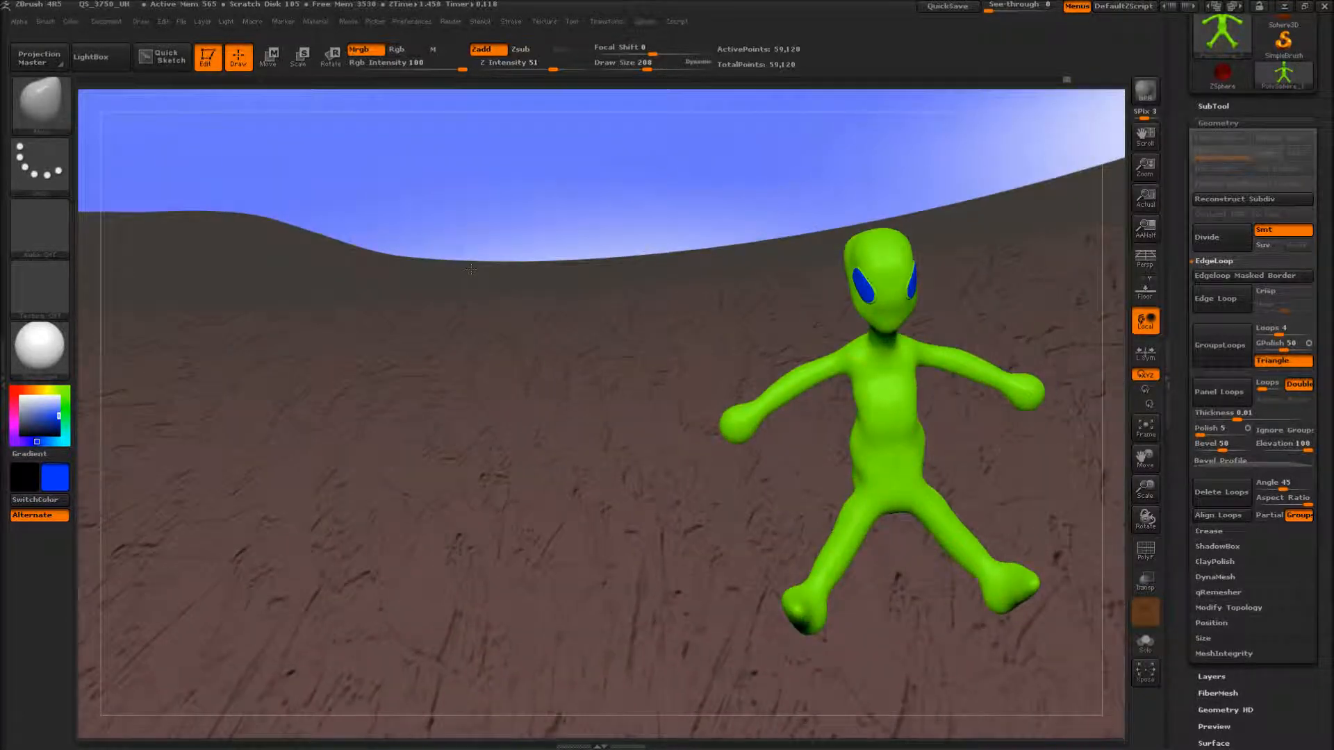
left_click(227, 20)
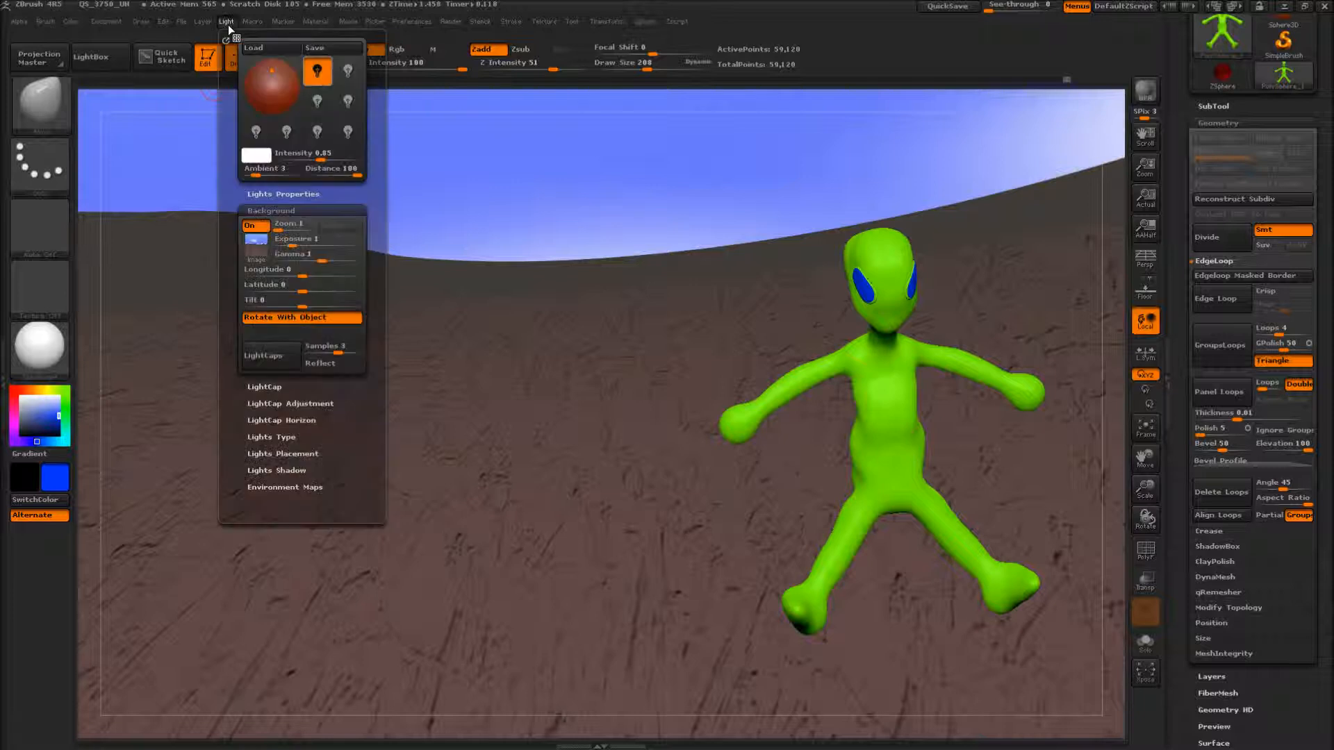
left_click(285, 226)
left_click_drag(284, 227, 295, 227)
left_click_drag(554, 257, 524, 161)
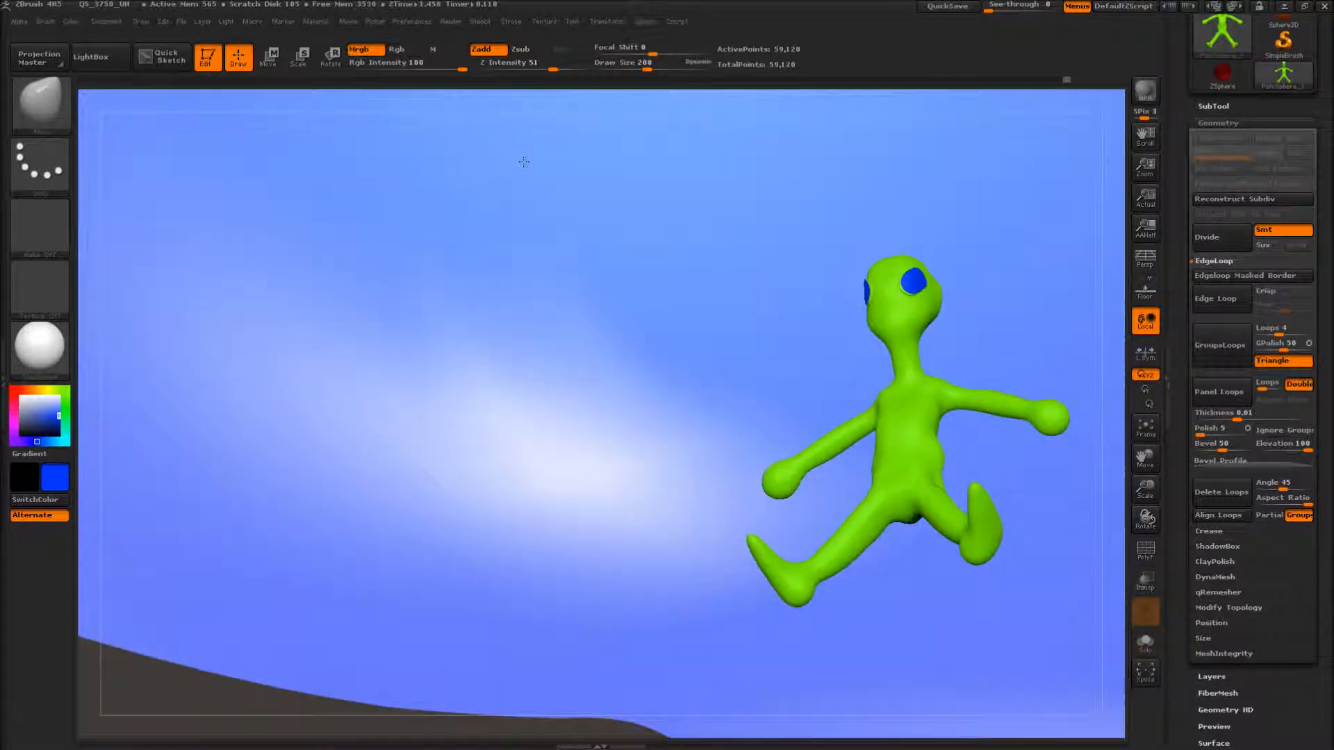
left_click(227, 20)
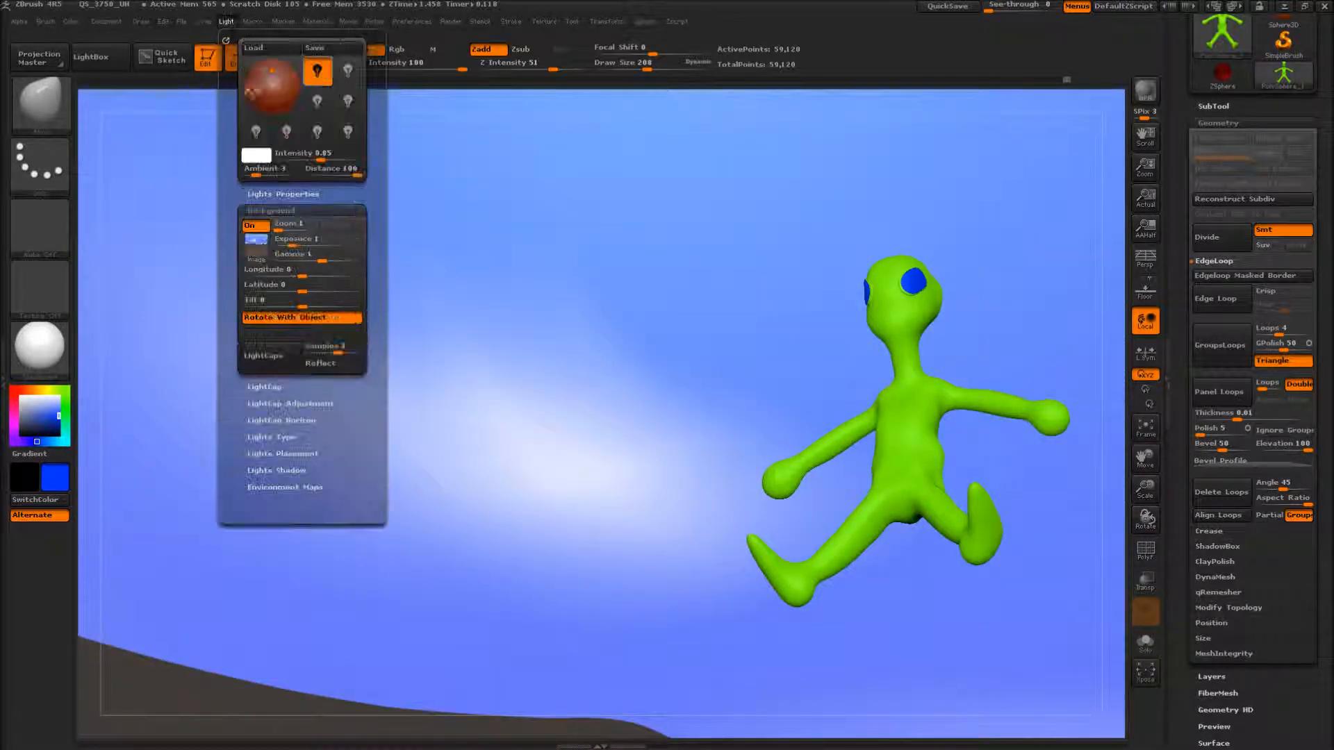
left_click_drag(289, 226, 271, 241)
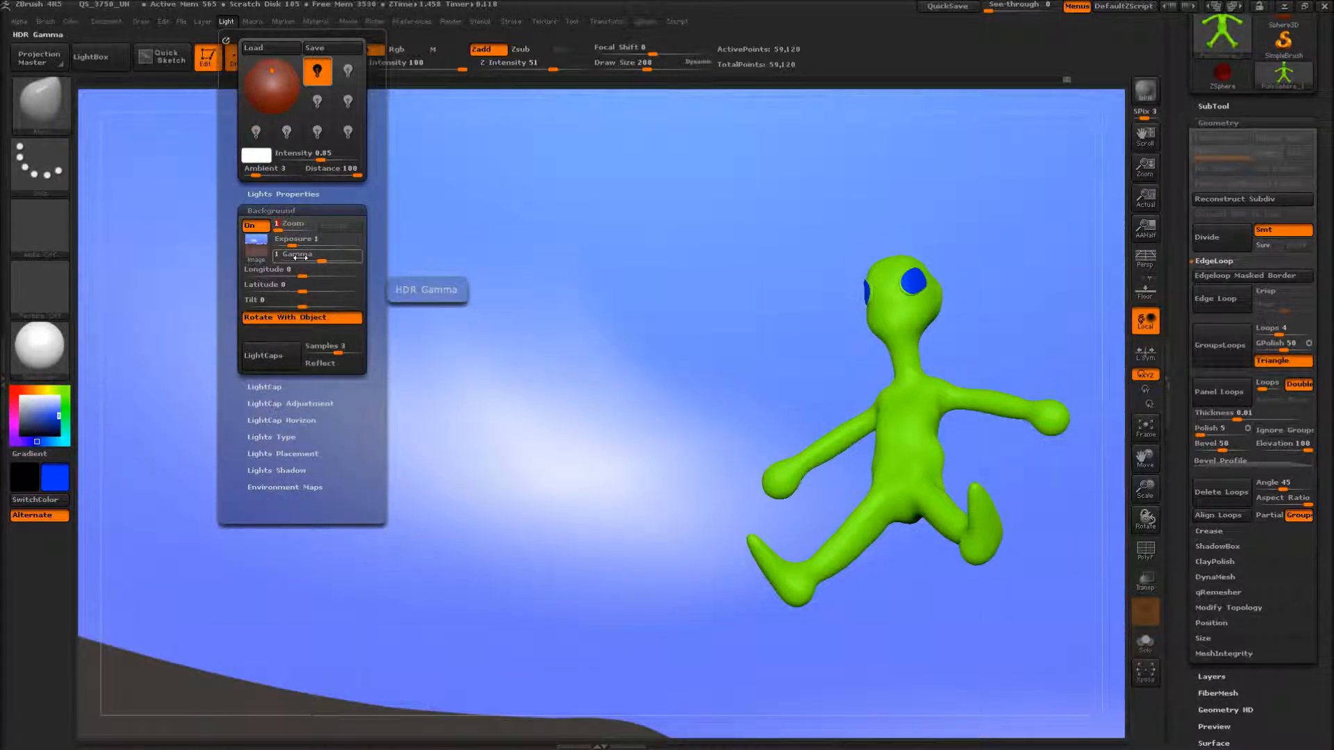
left_click_drag(582, 430, 350, 355)
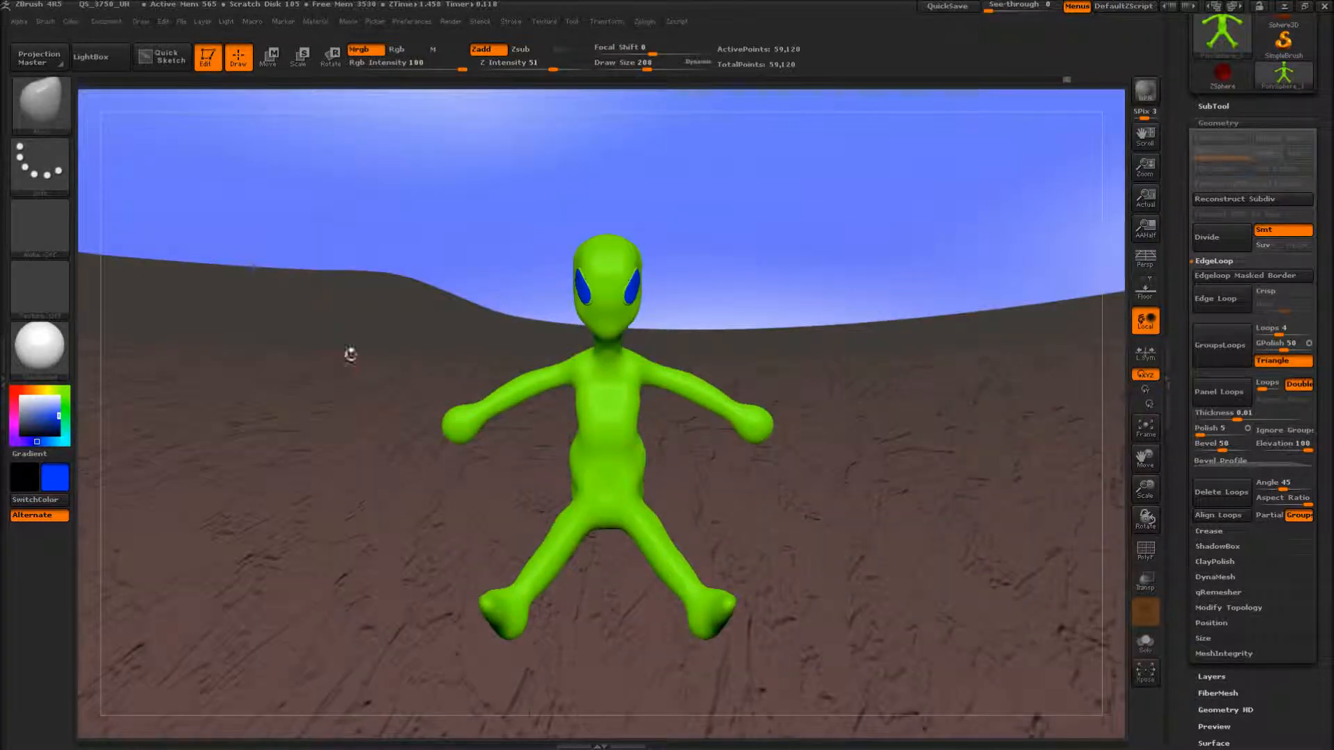
Try brighter and darker exposure values on the background image and reset the exposure to 1
left_click(228, 21)
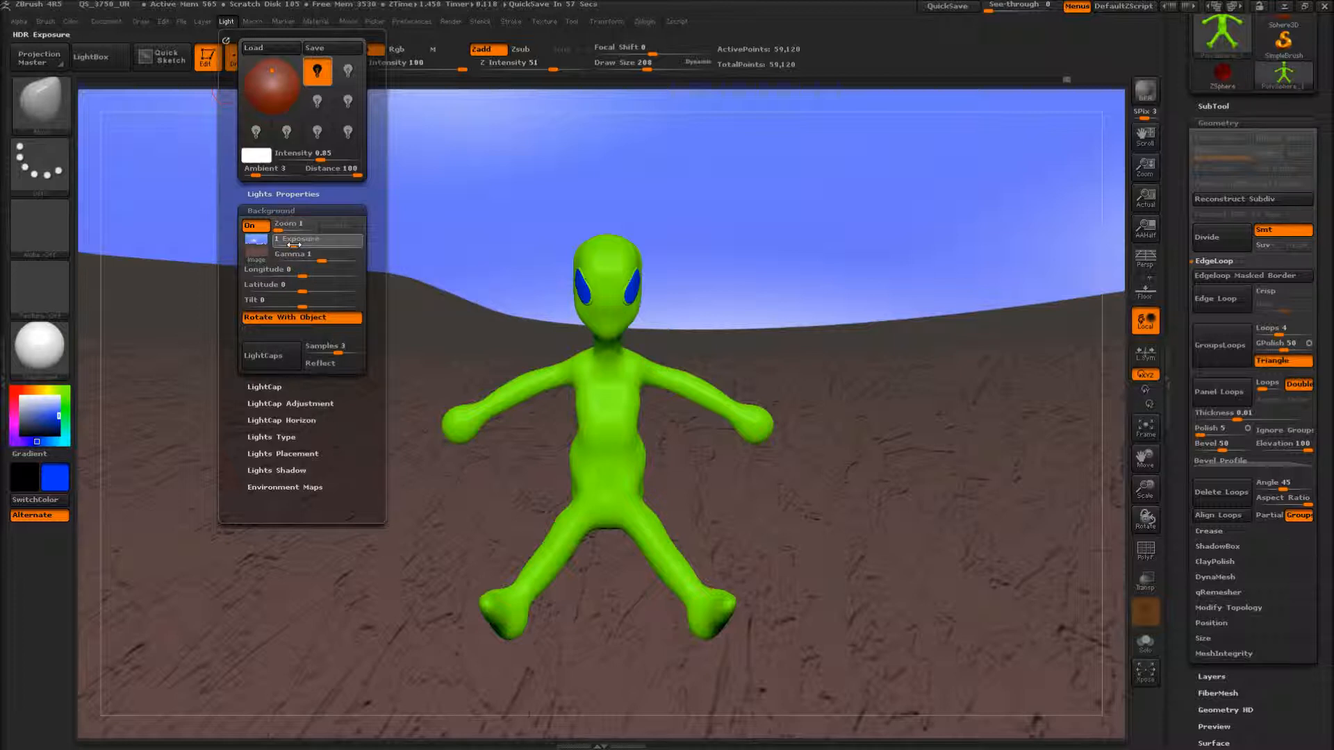
left_click_drag(297, 244, 299, 244)
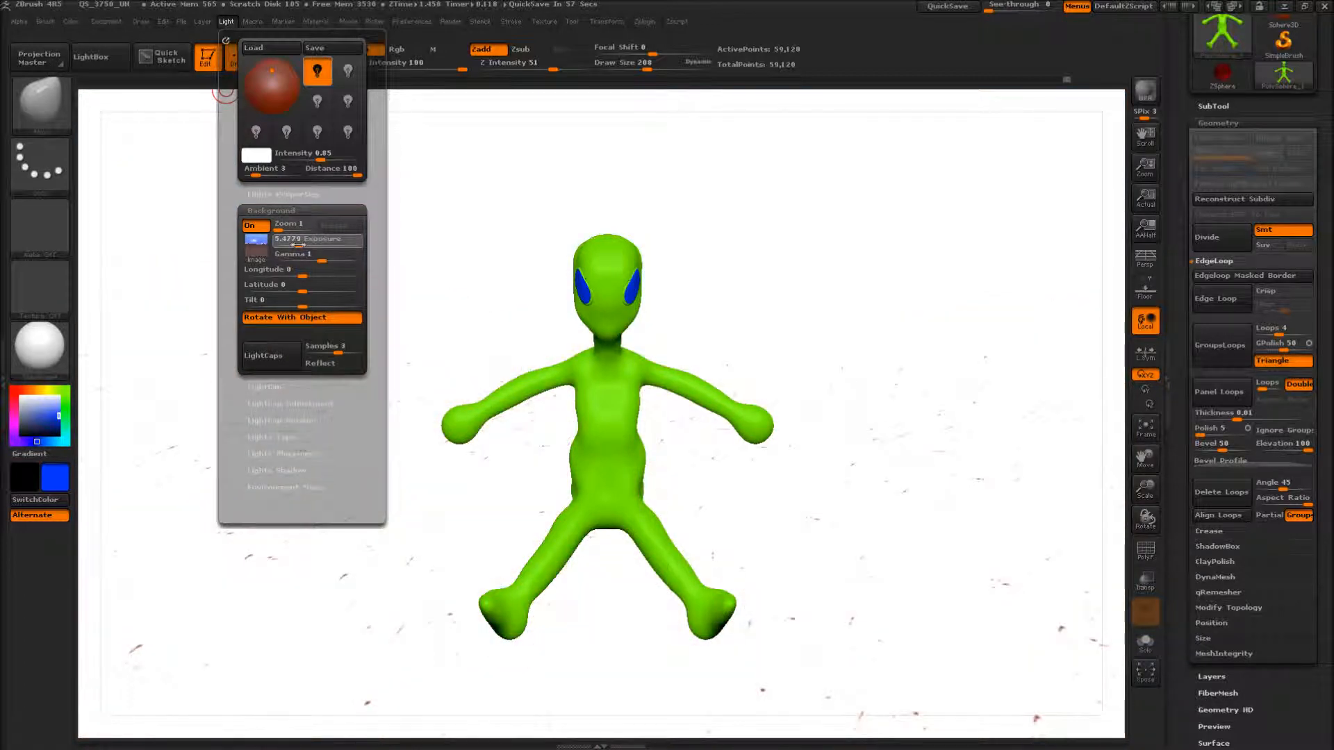
left_click_drag(296, 245, 293, 246)
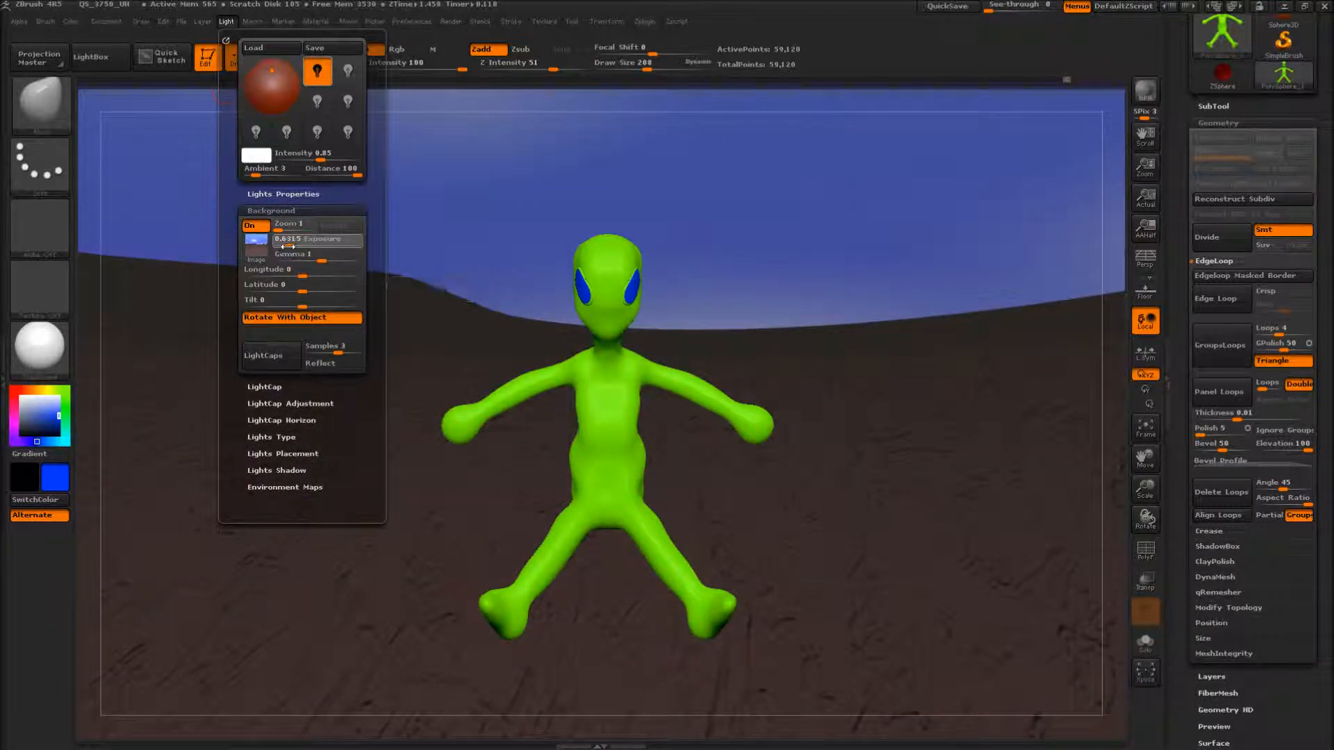
left_click_drag(287, 246, 271, 246)
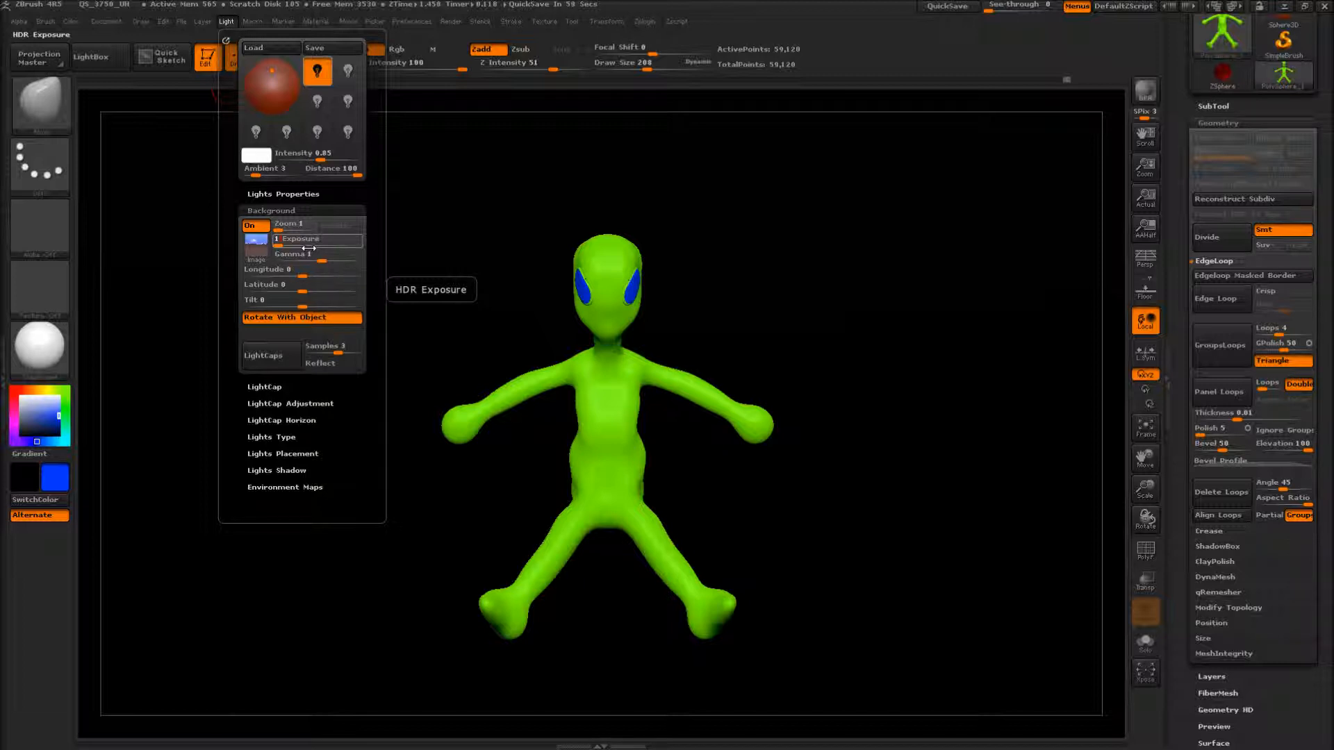
left_click(307, 247)
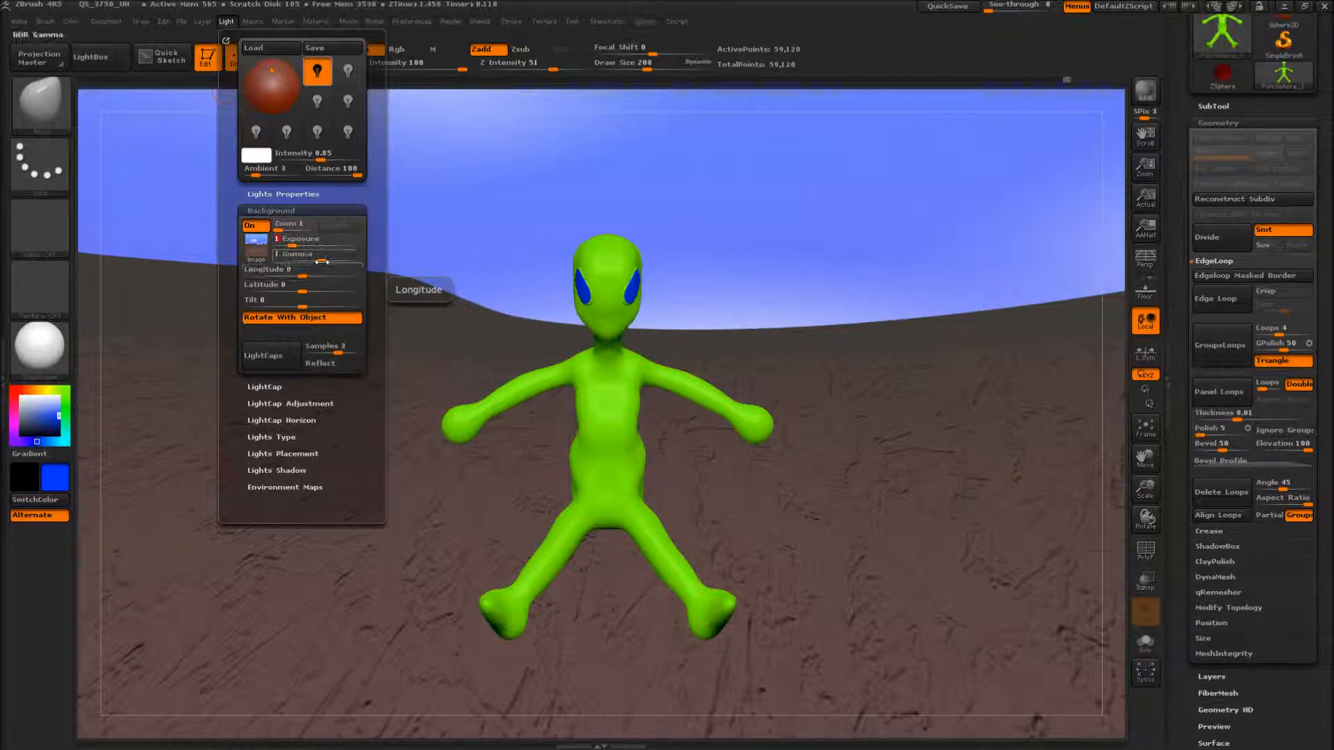
Try a background gamma of about 0.3 with a raised exposure, and reset both settings to 1
left_click_drag(333, 261, 310, 260)
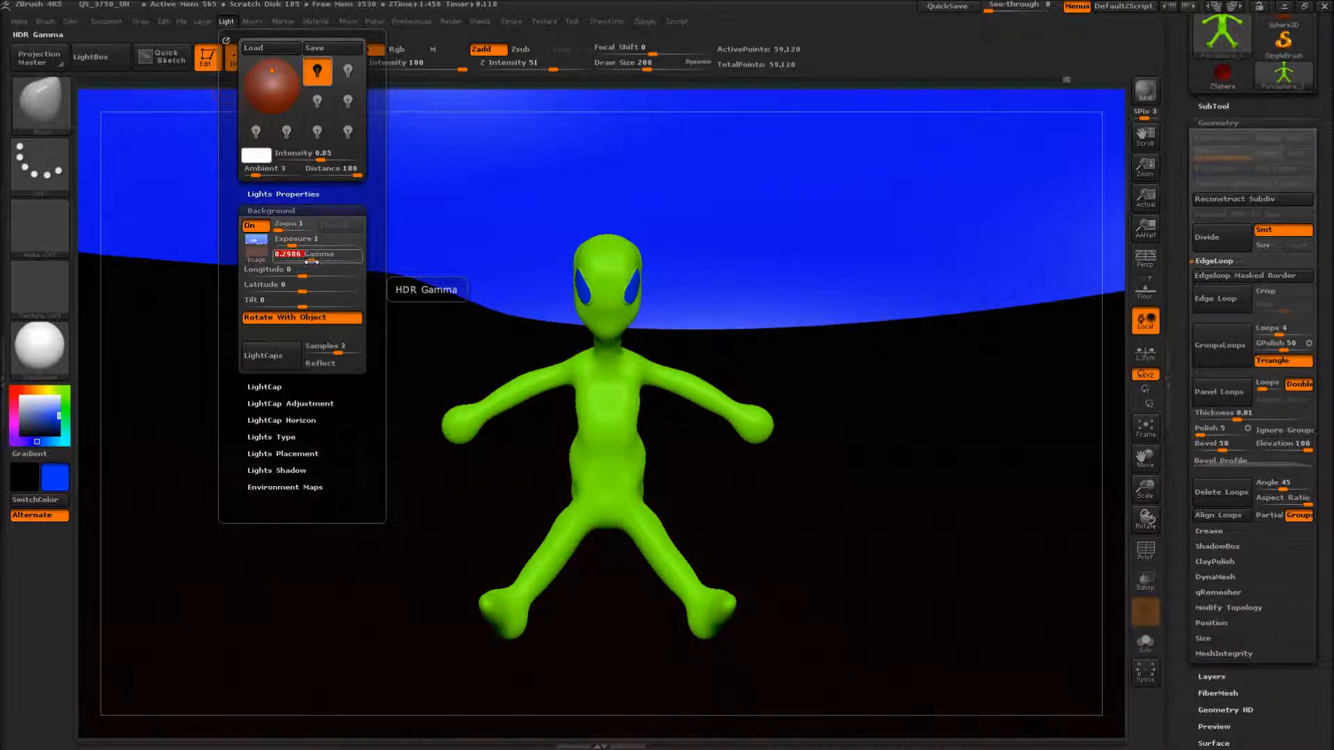
left_click_drag(295, 246, 303, 247)
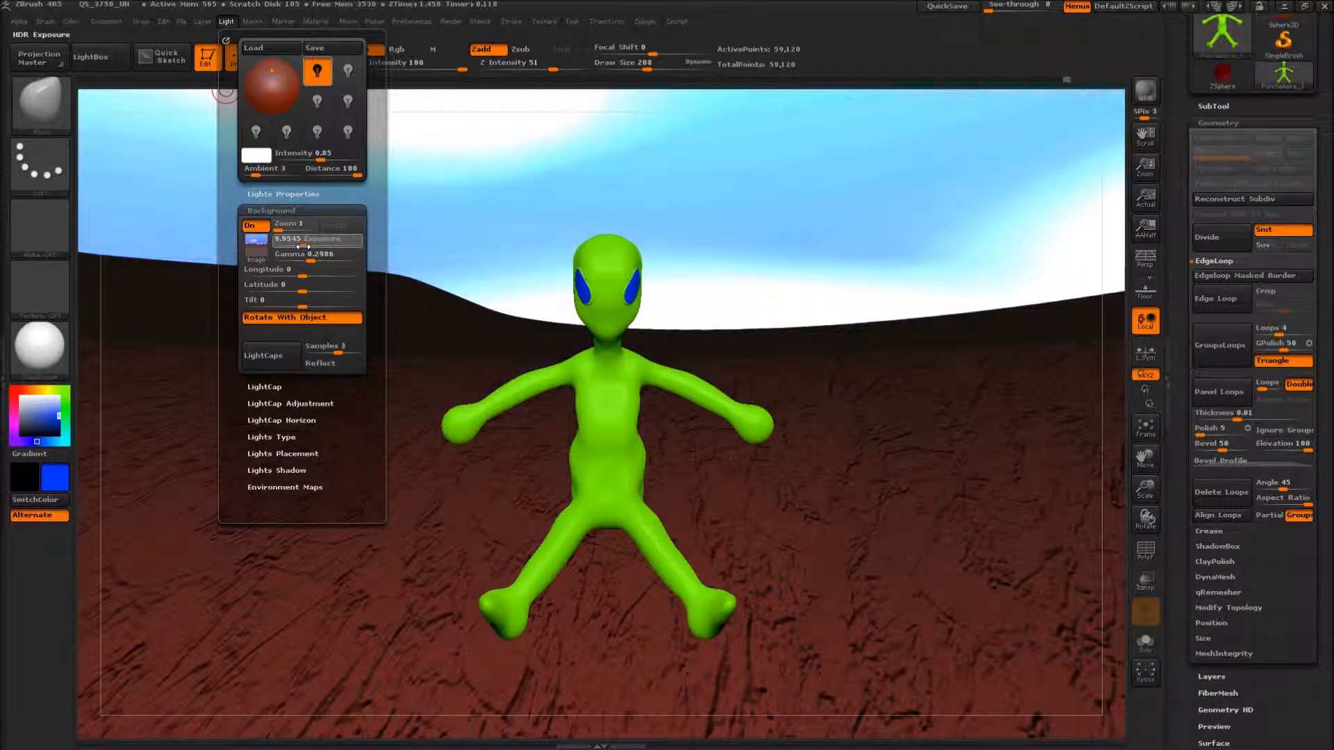
left_click_drag(299, 248, 297, 248)
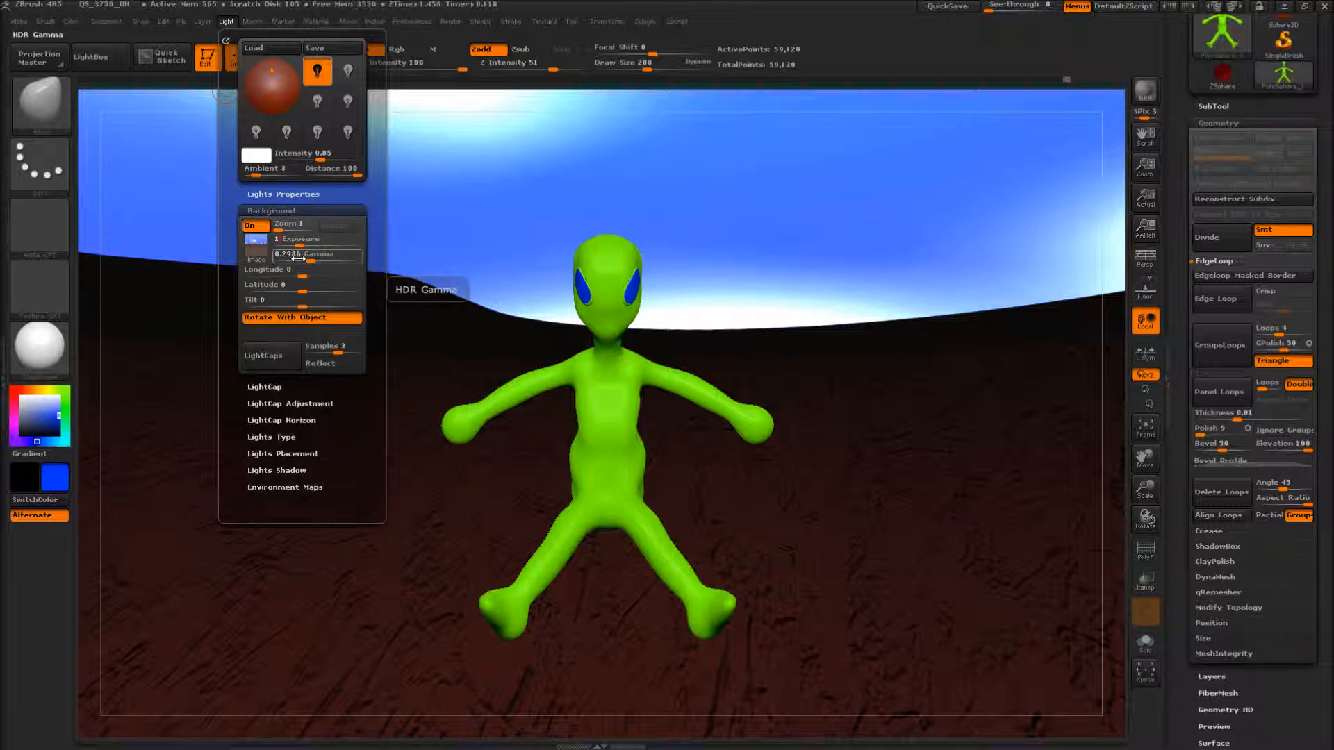
left_click(298, 258)
type("1")
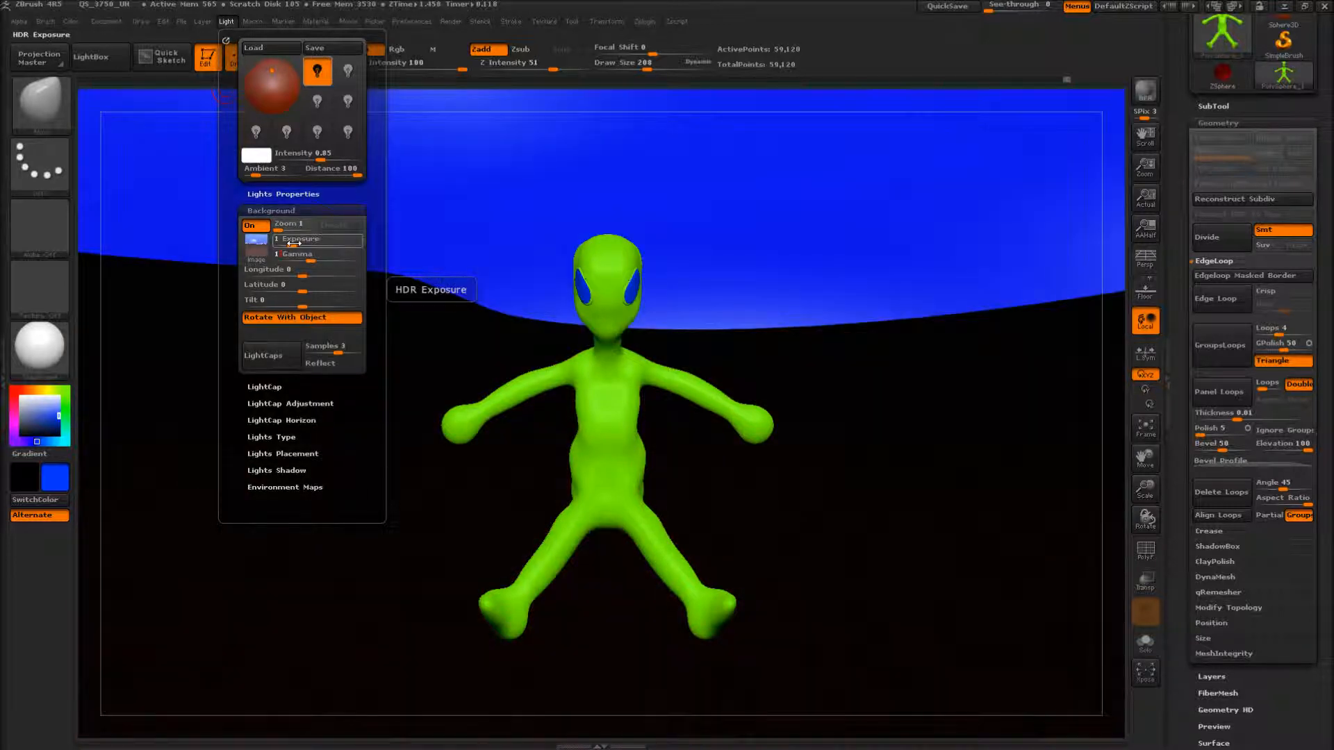
key("Return")
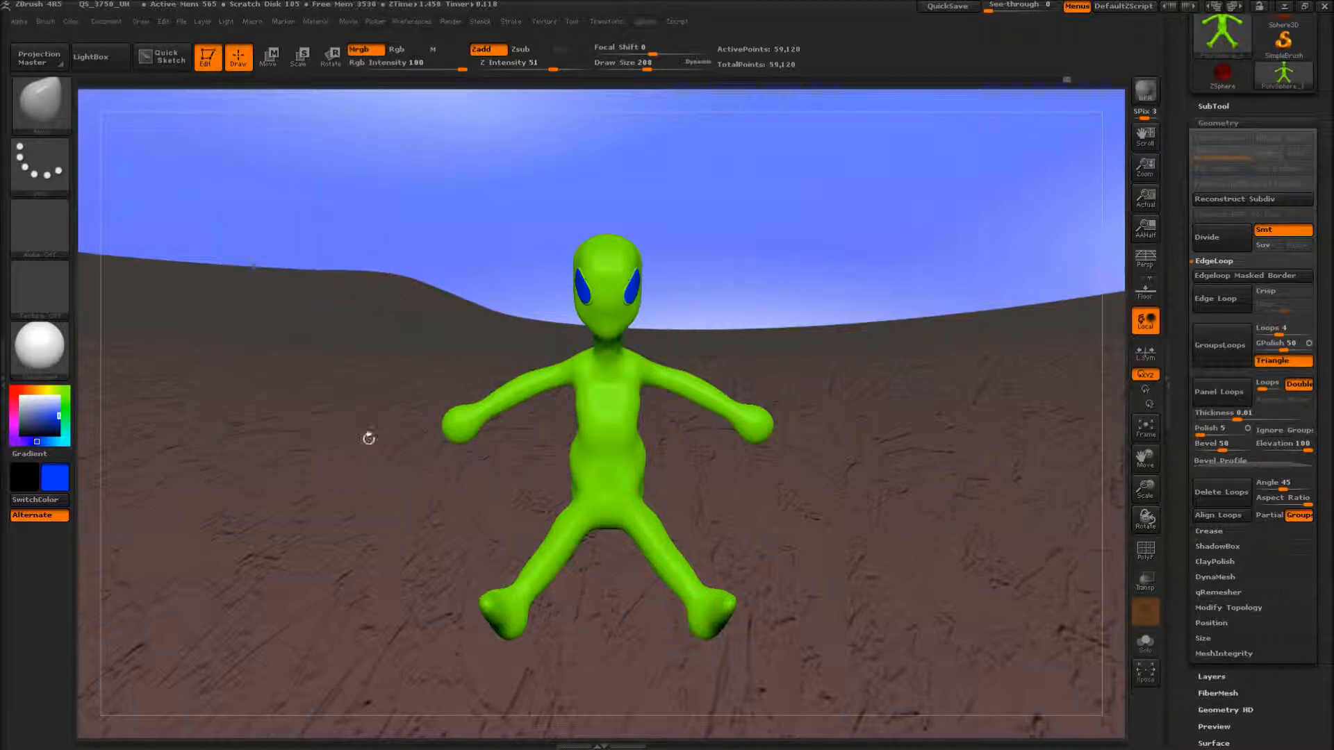
Try shifting the background with its longitude, latitude and tilt settings, and return all three to 0
left_click(219, 21)
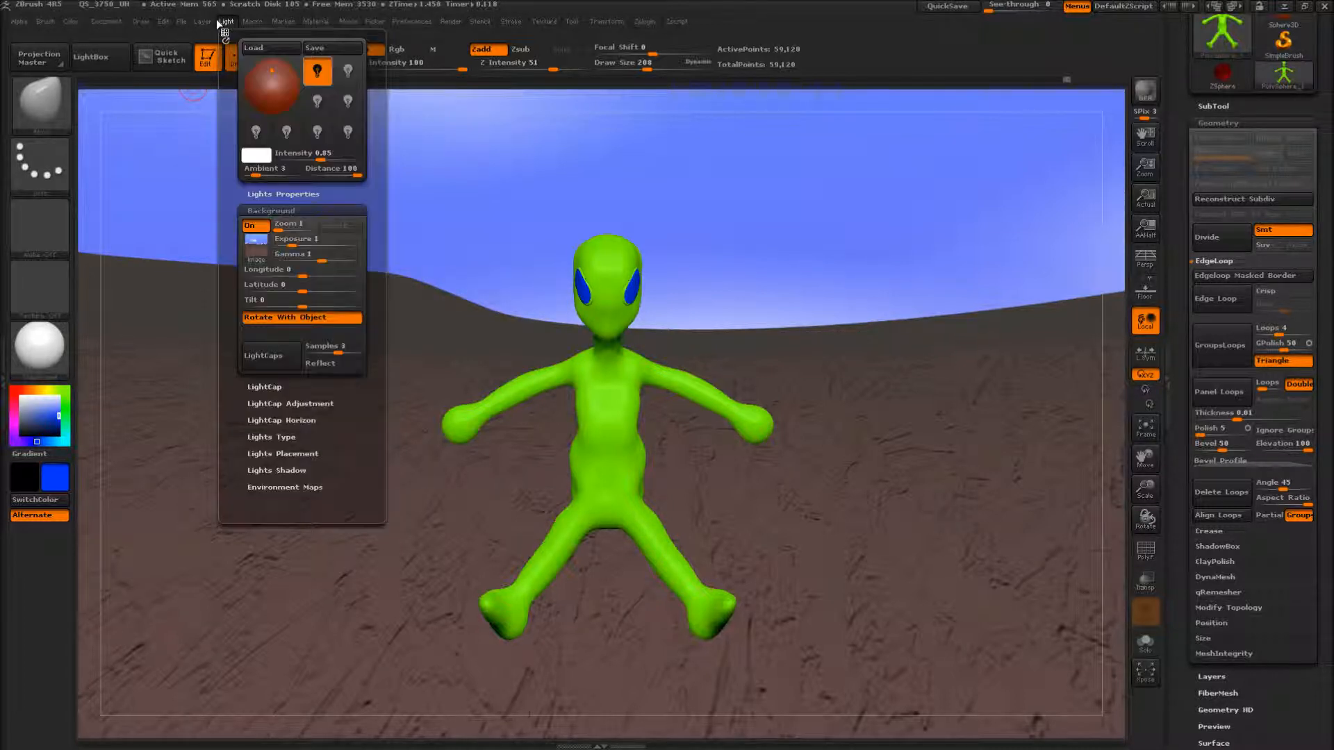
mouse_move(304, 274)
left_mouse_down()
mouse_move(256, 275)
mouse_move(347, 279)
mouse_move(285, 285)
mouse_move(303, 290)
left_mouse_up()
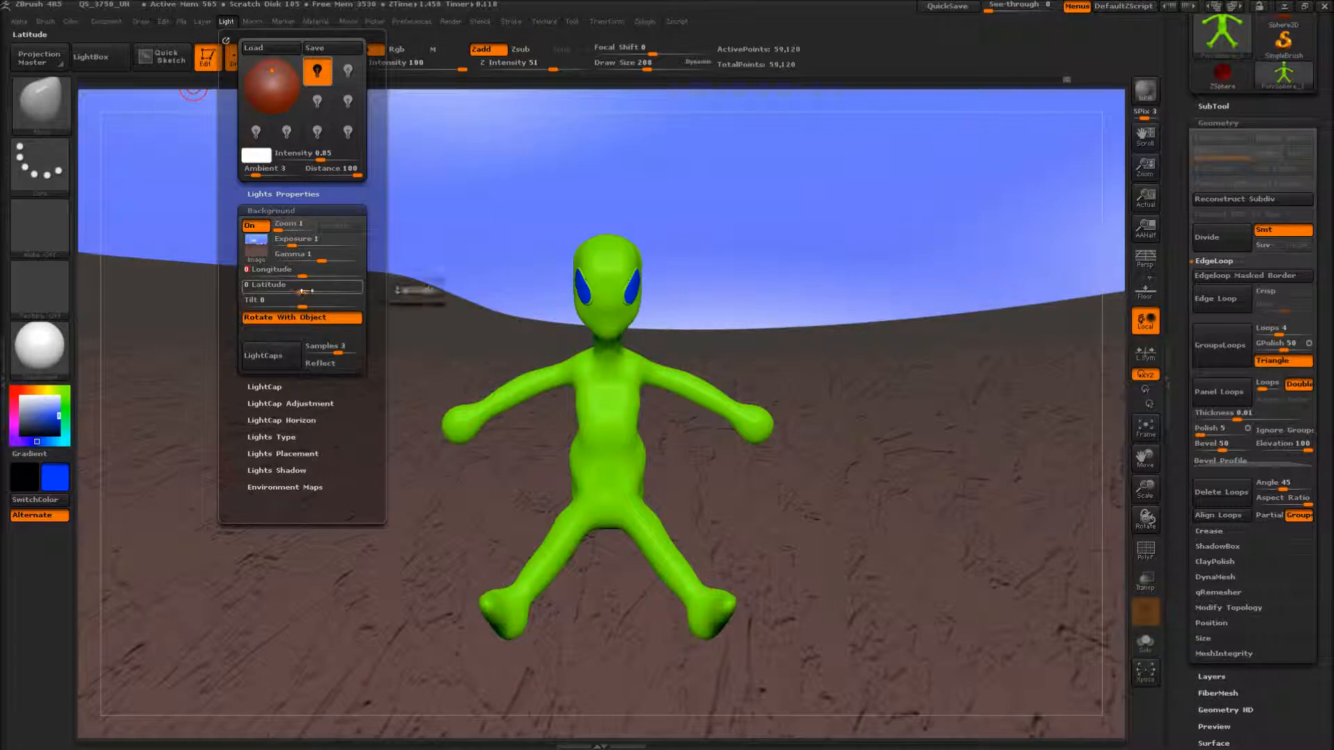
mouse_move(302, 292)
left_mouse_down()
mouse_move(356, 295)
mouse_move(240, 289)
mouse_move(302, 291)
left_mouse_up()
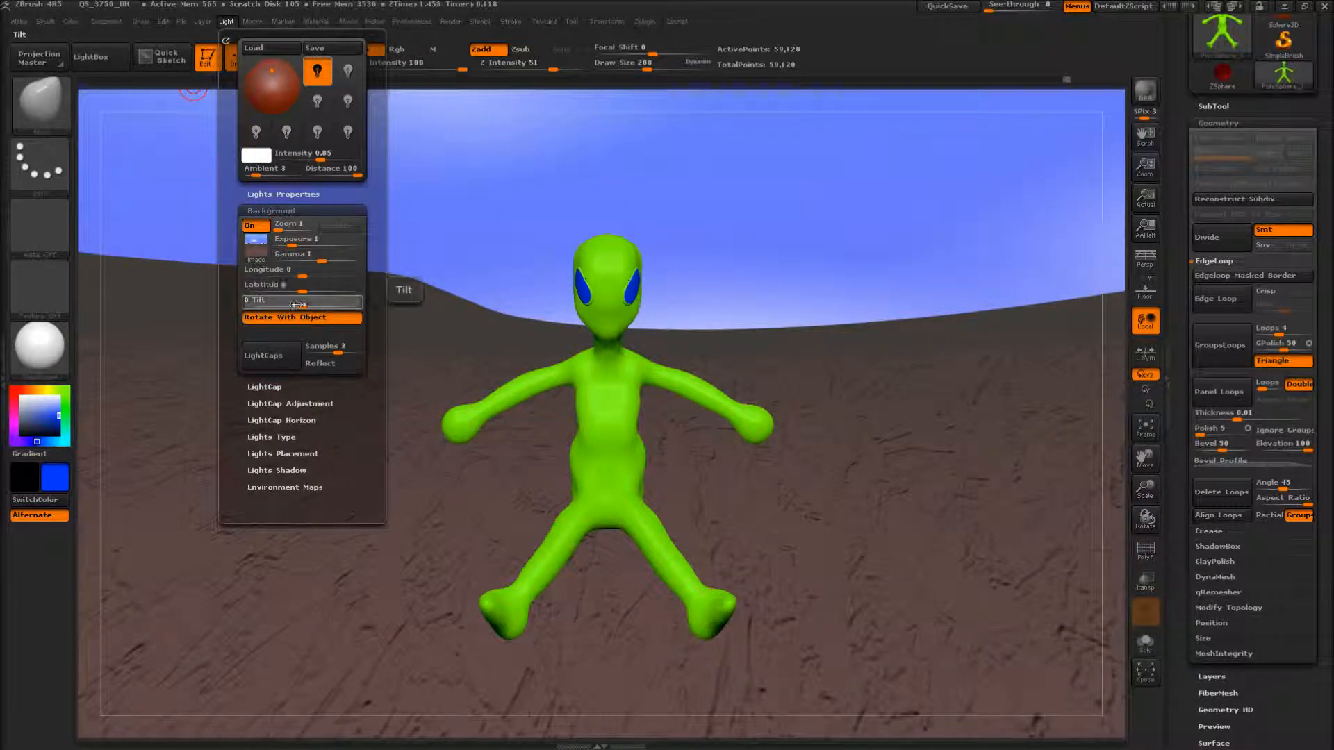
mouse_move(307, 303)
left_mouse_down()
mouse_move(322, 299)
mouse_move(311, 301)
left_mouse_up()
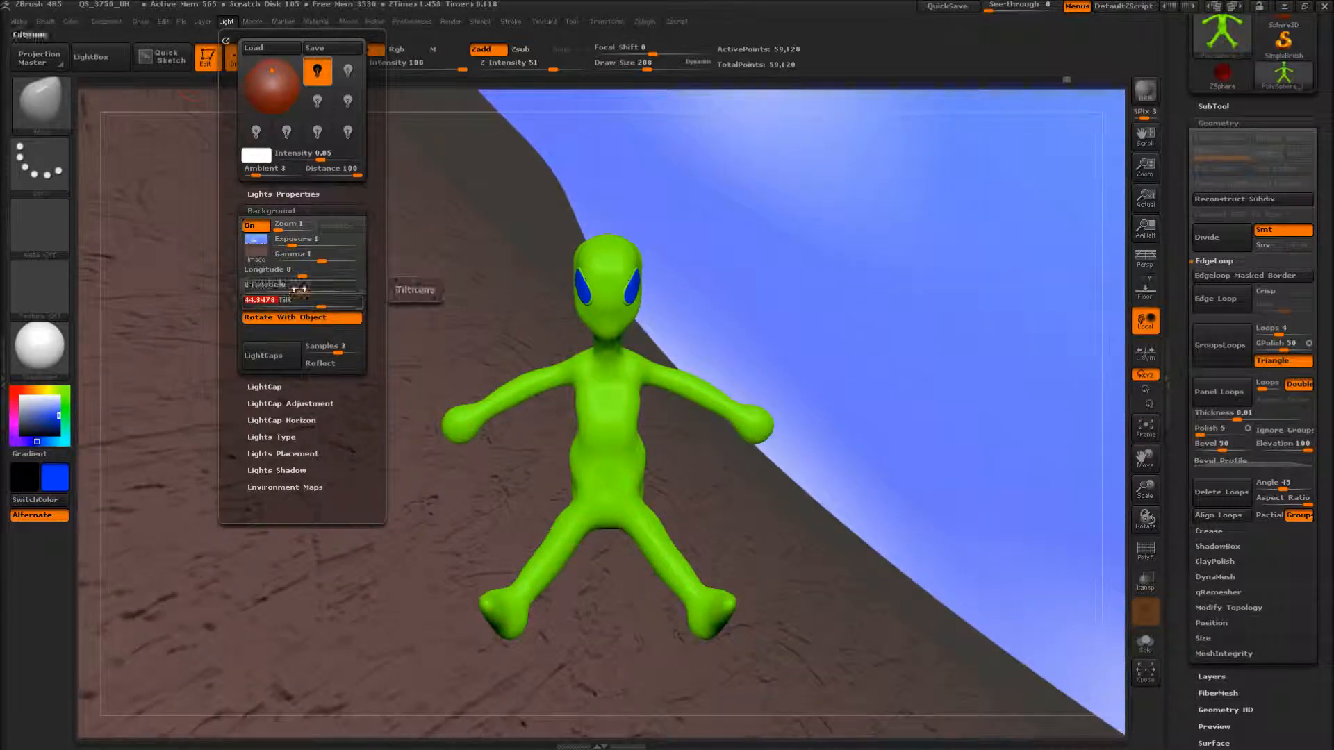
mouse_move(302, 290)
left_mouse_down()
mouse_move(362, 291)
mouse_move(302, 290)
mouse_move(304, 308)
left_mouse_up()
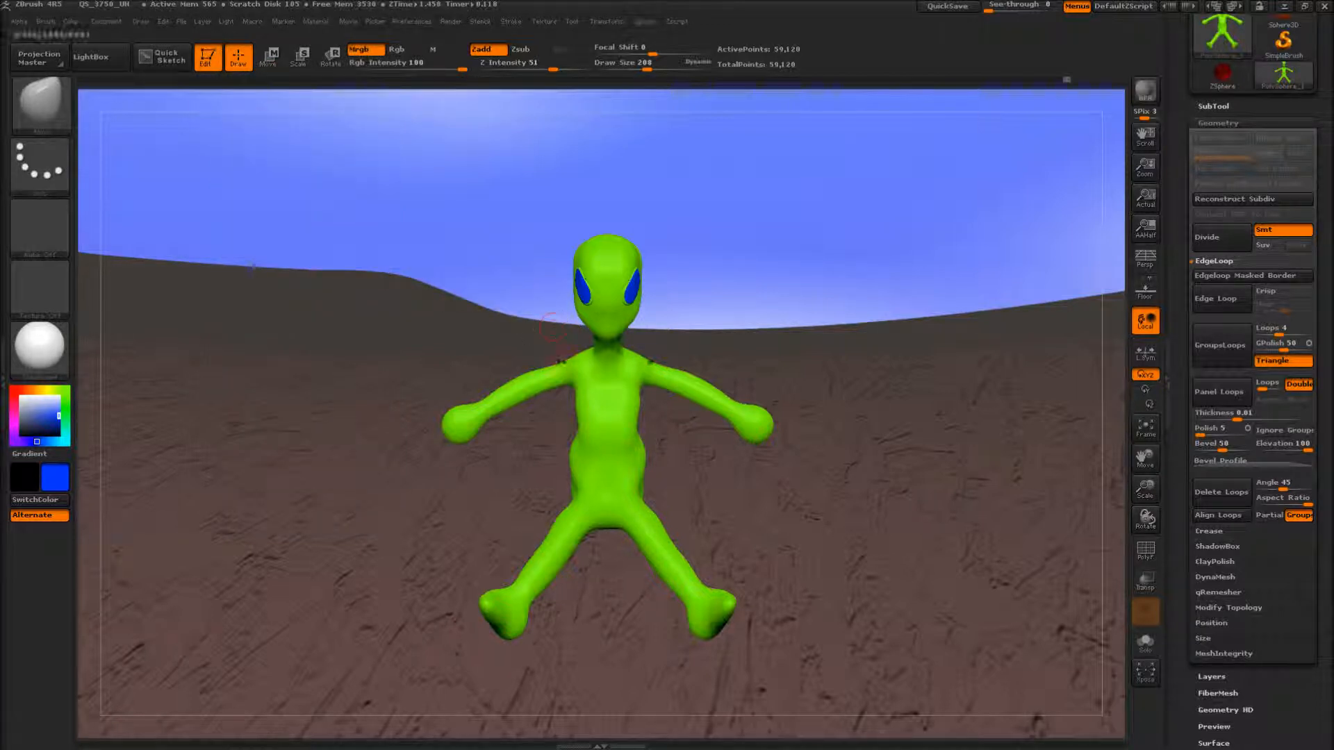
Place the alien at the right side of the scene and turn off Rotate With Object for the background, keeping its longitude at 0
left_click_drag(310, 321, 427, 341, "alt")
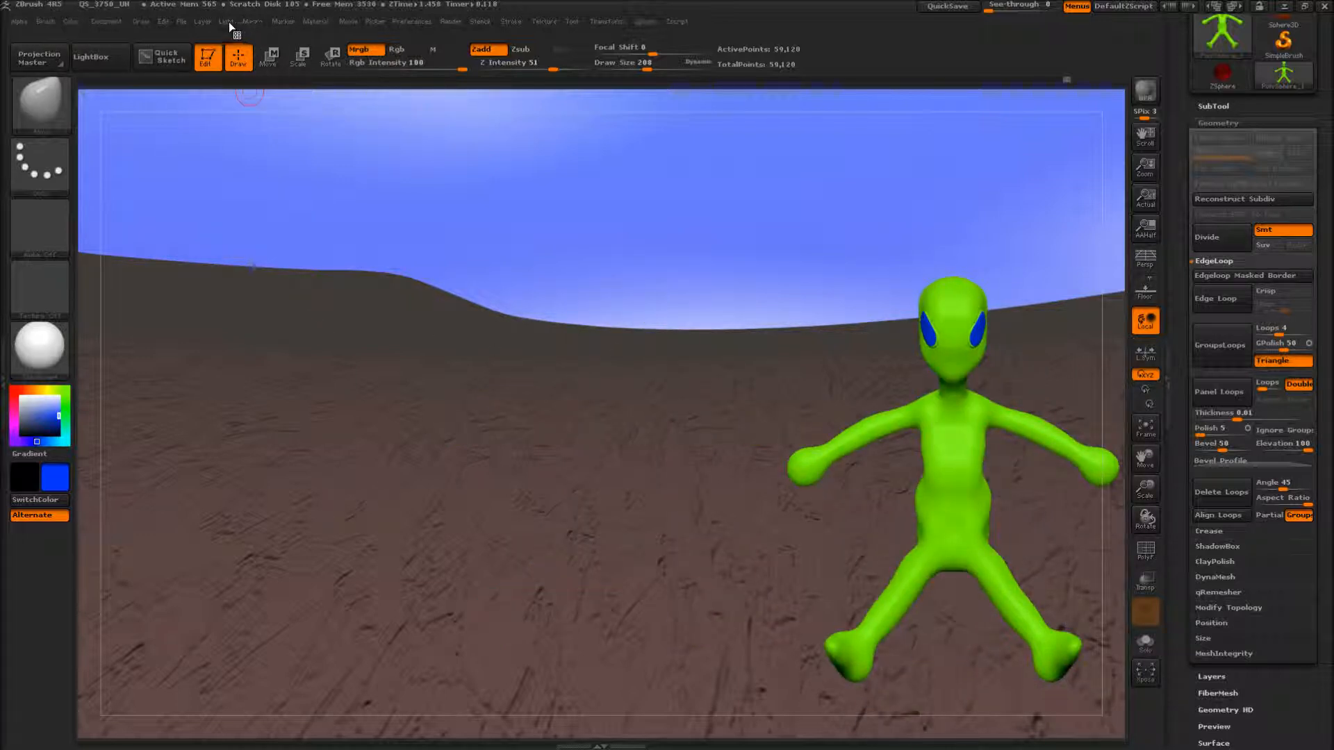
left_click(228, 21)
left_click(296, 319)
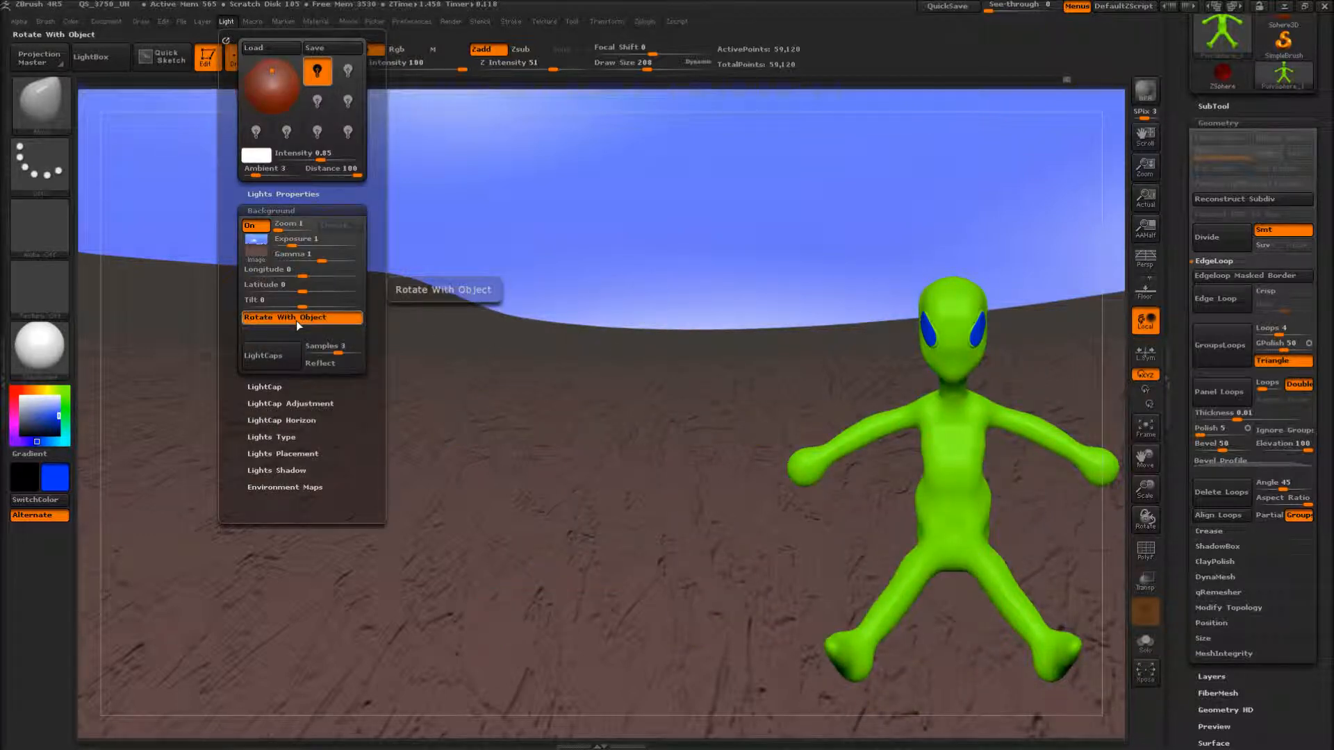
mouse_move(291, 272)
left_mouse_down()
mouse_move(323, 274)
mouse_move(291, 275)
mouse_move(302, 275)
left_mouse_up()
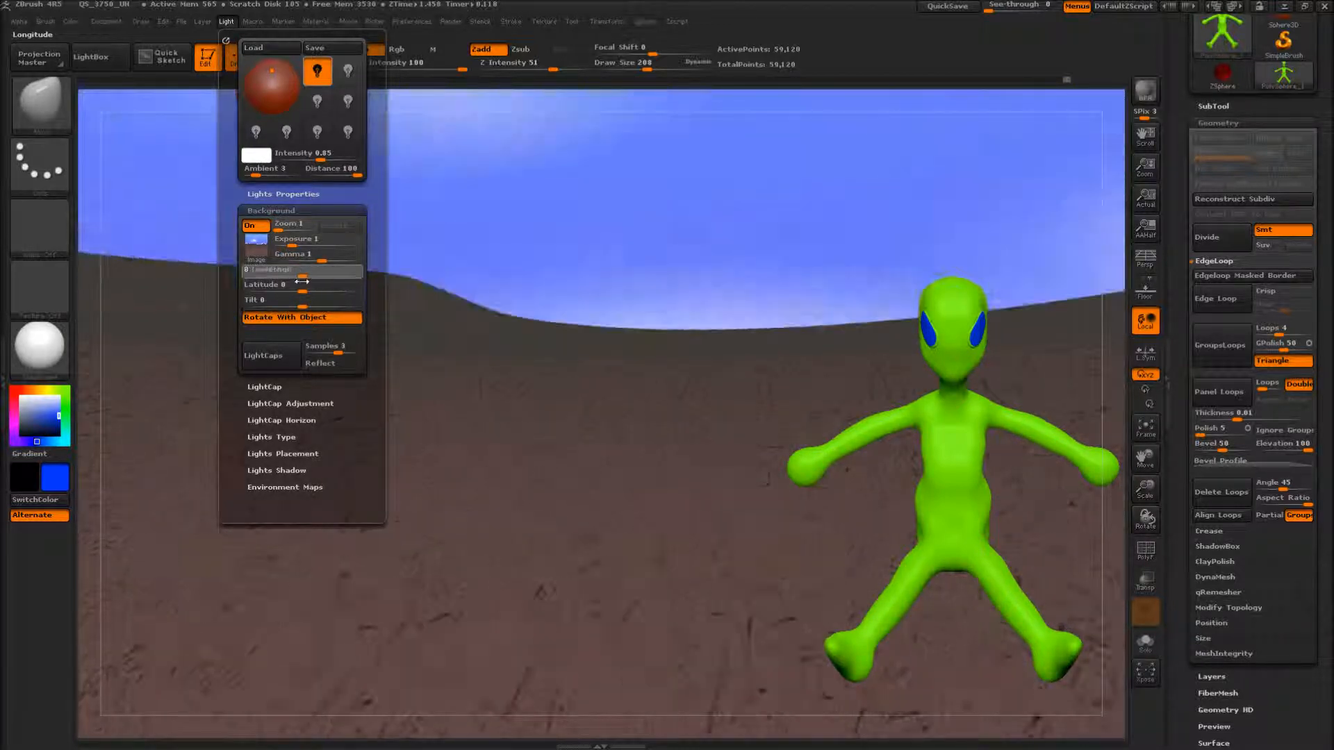
left_click(294, 317)
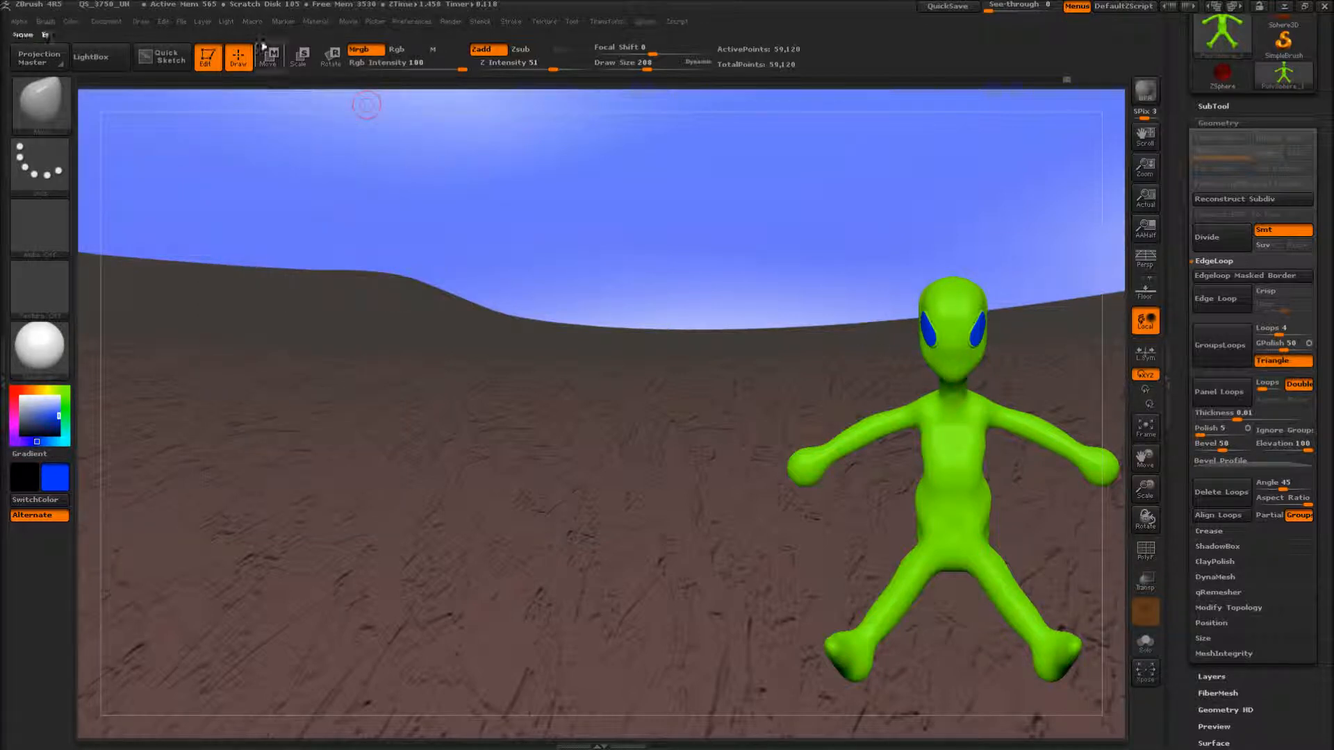
left_click(227, 21)
left_click_drag(292, 272, 297, 275)
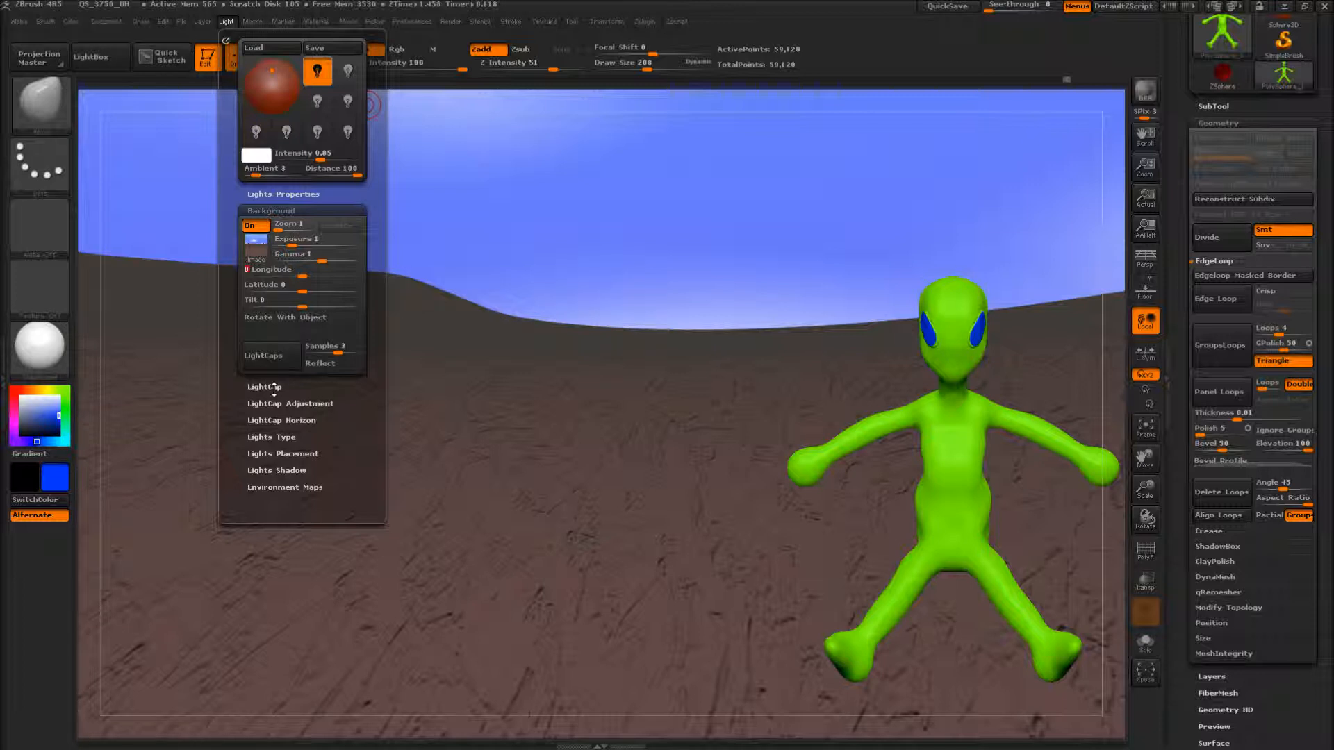
Create LightCaps from the environment background and show the LightCap preview with the generated lights
left_click(289, 357)
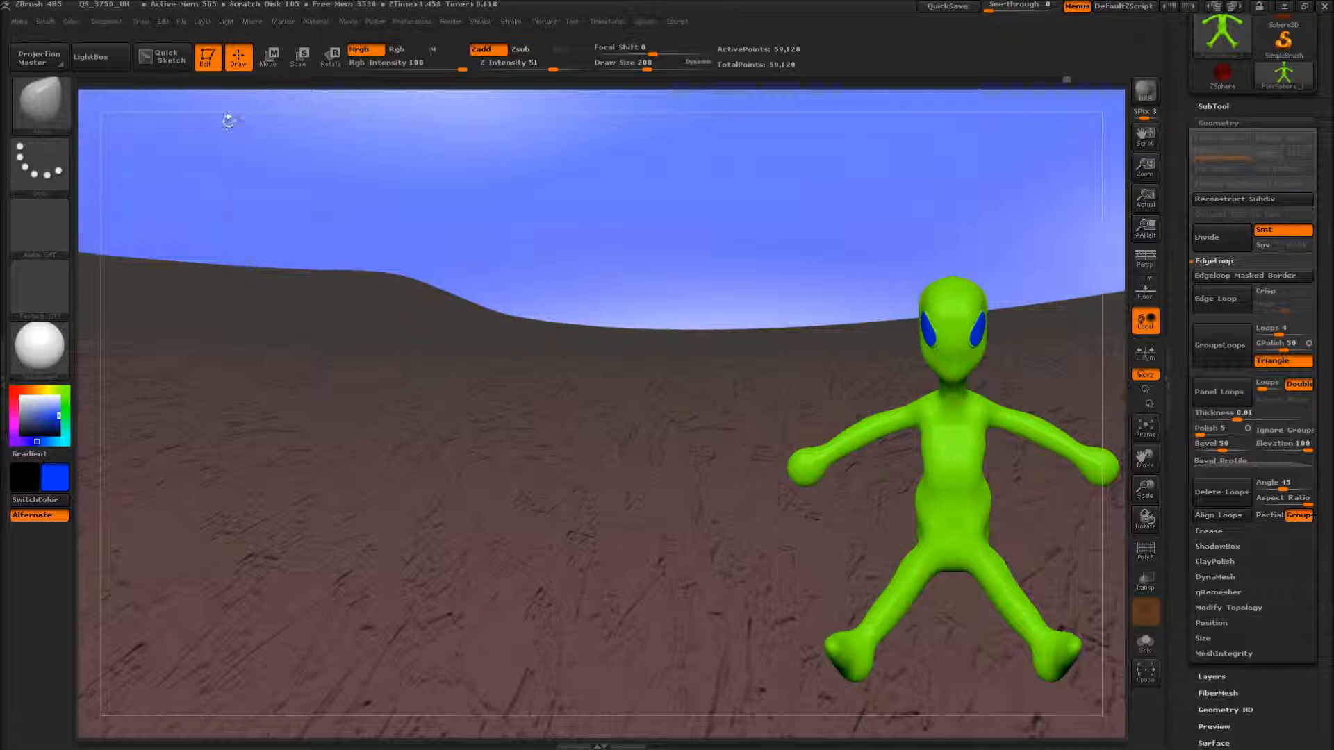
left_click(226, 22)
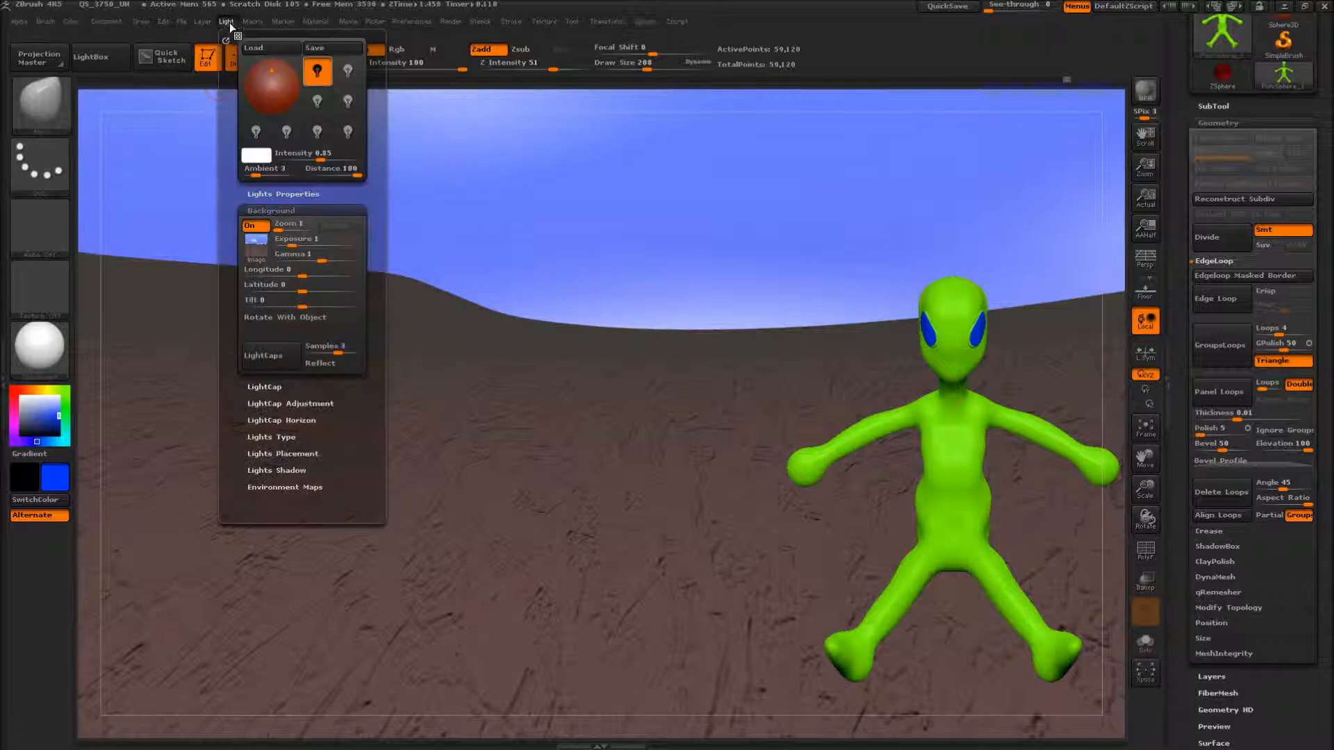
left_click(272, 354)
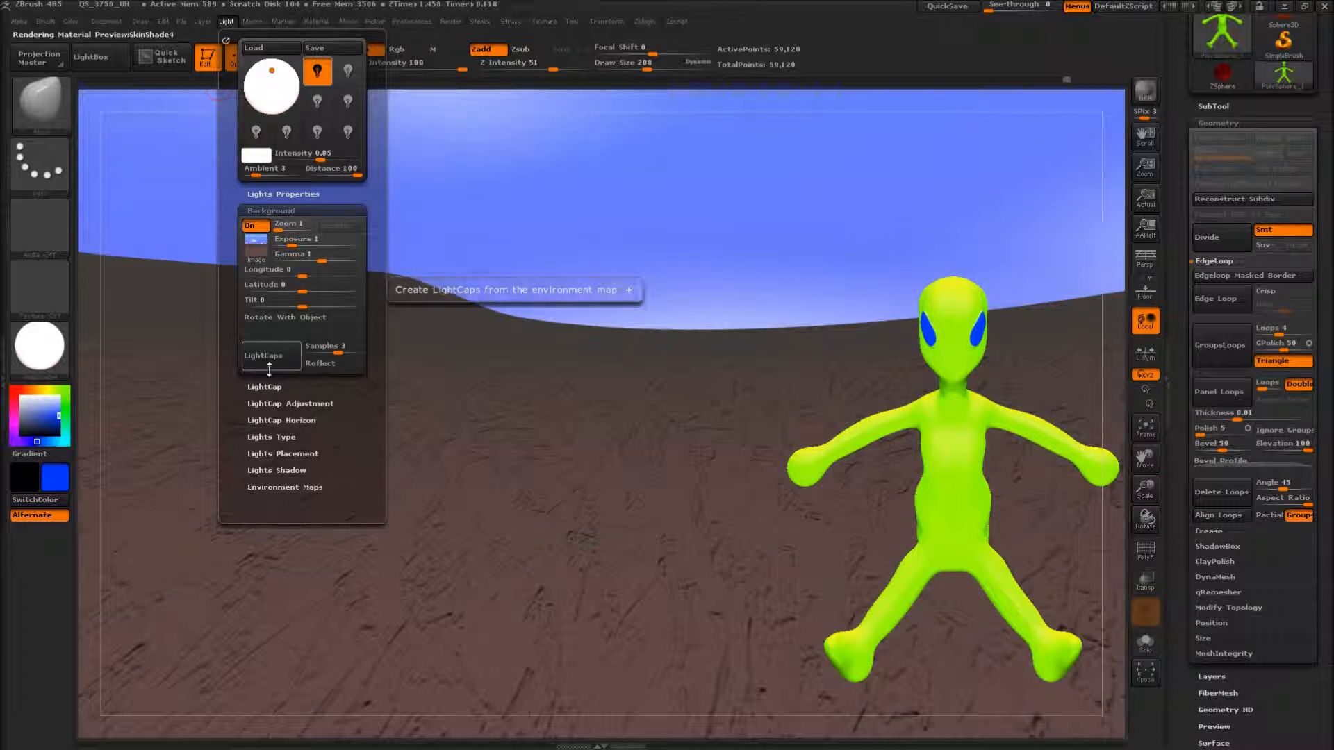
left_click(273, 387)
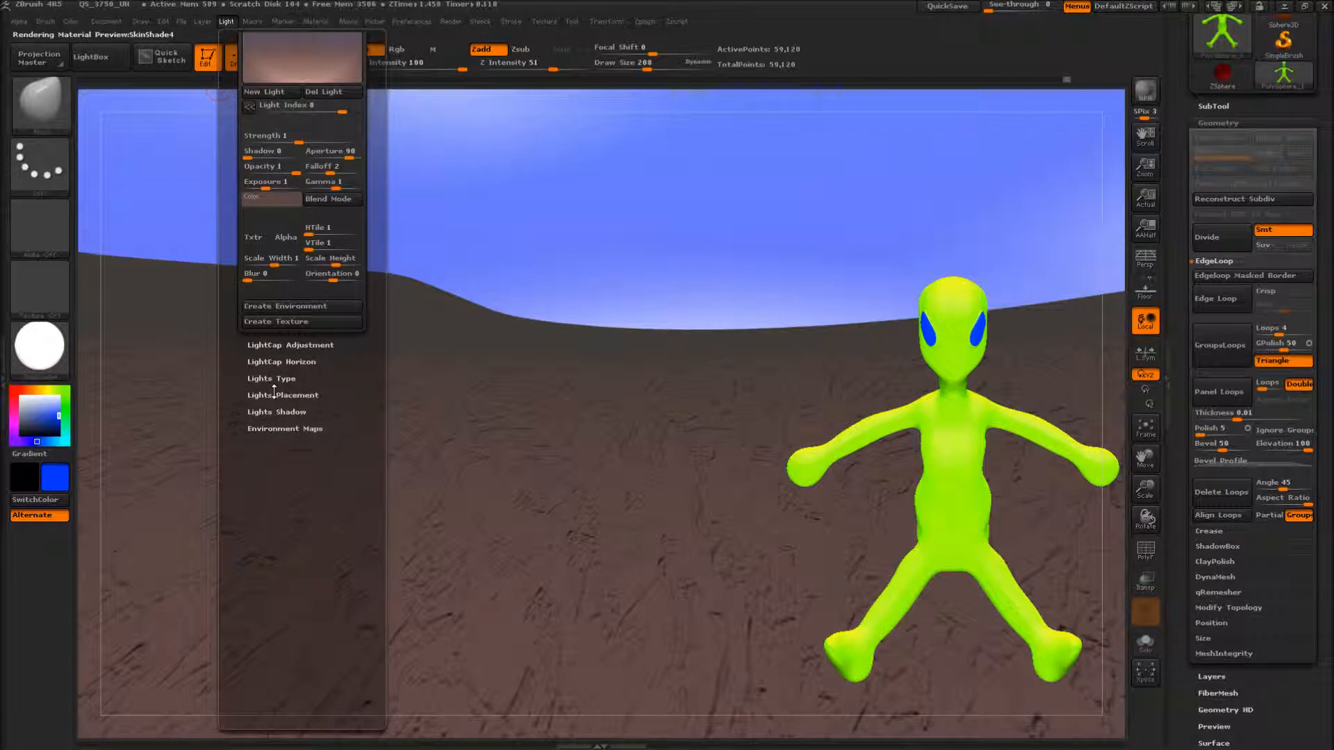
left_click_drag(233, 113, 244, 273)
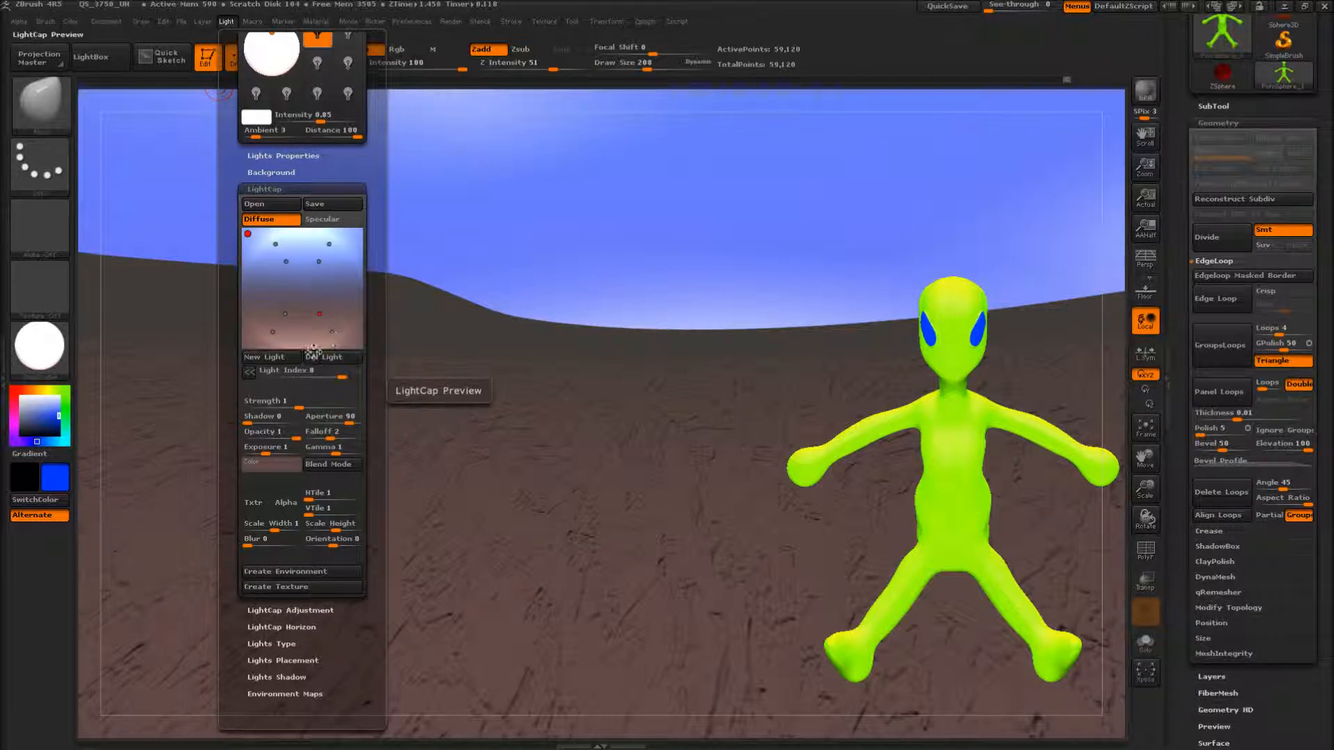
Set the background light samples to 5, create LightCaps from the environment map, and show the LightCap preview
left_click(261, 189)
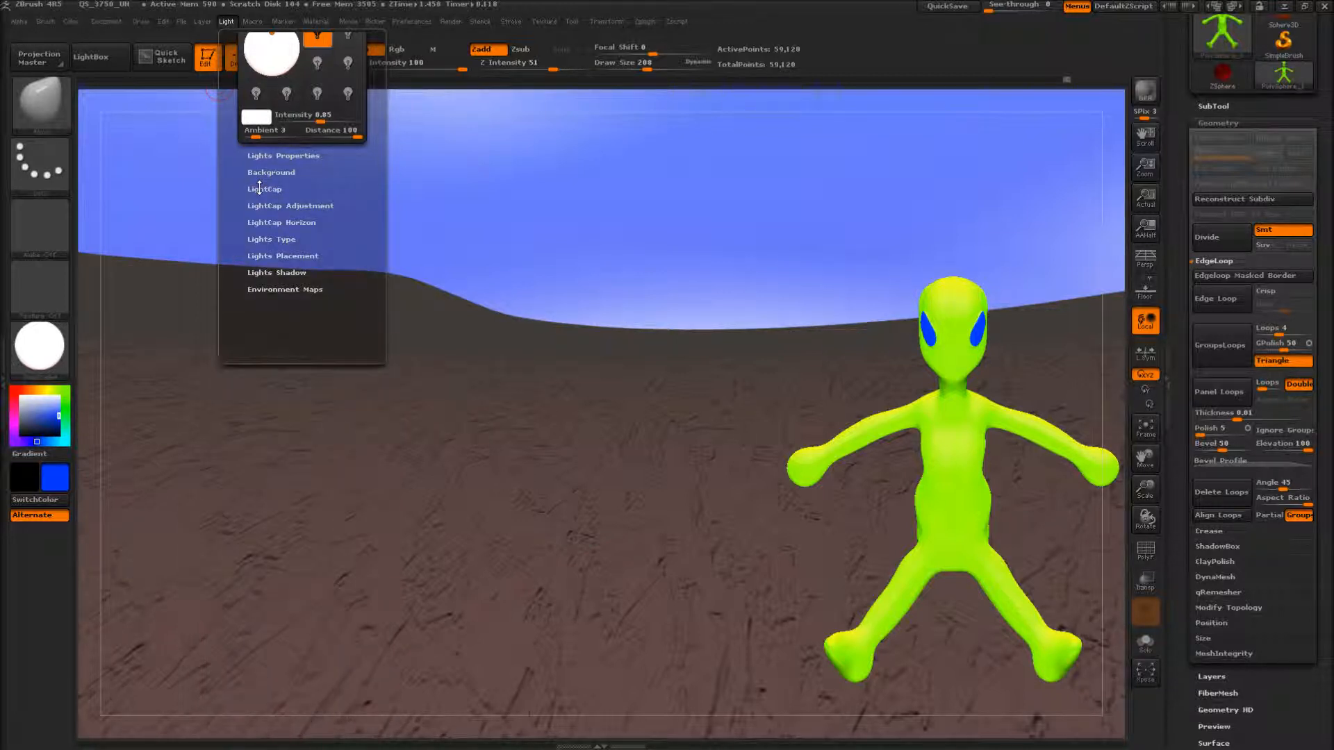
left_click(271, 173)
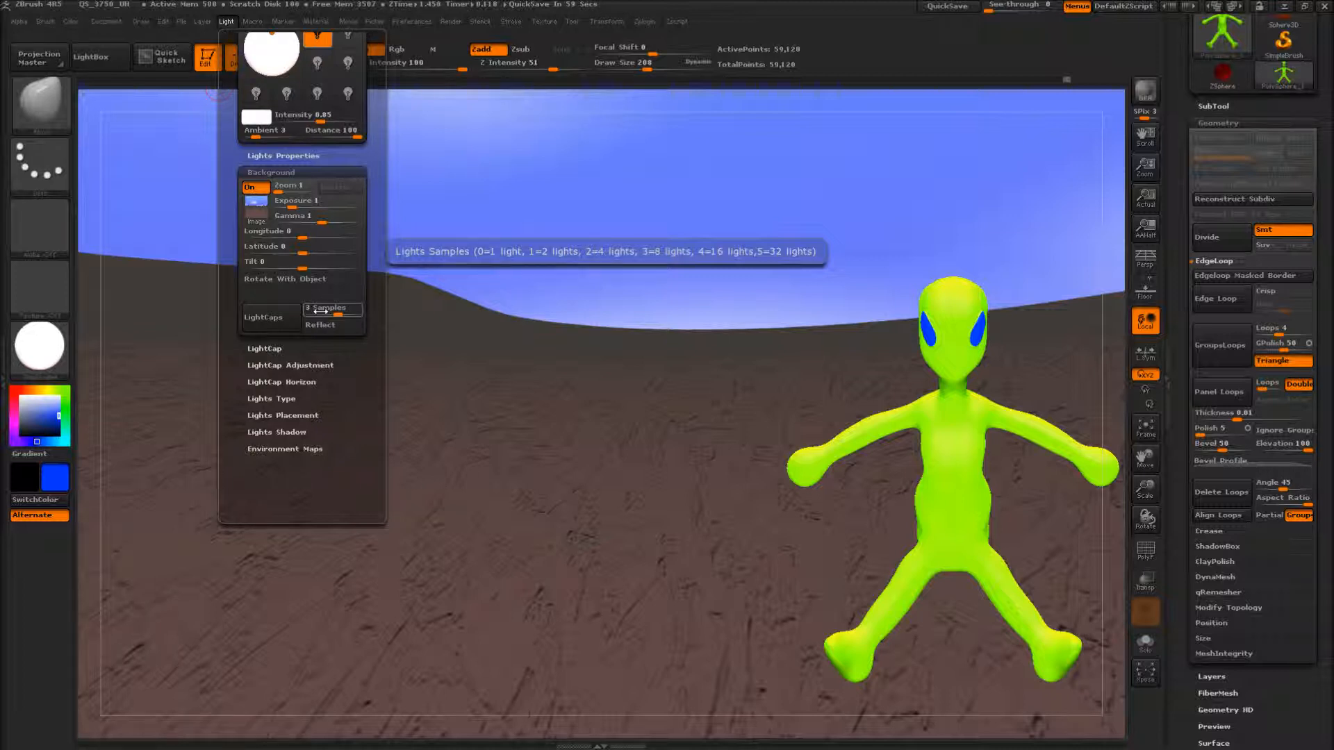
left_click_drag(334, 314, 359, 316)
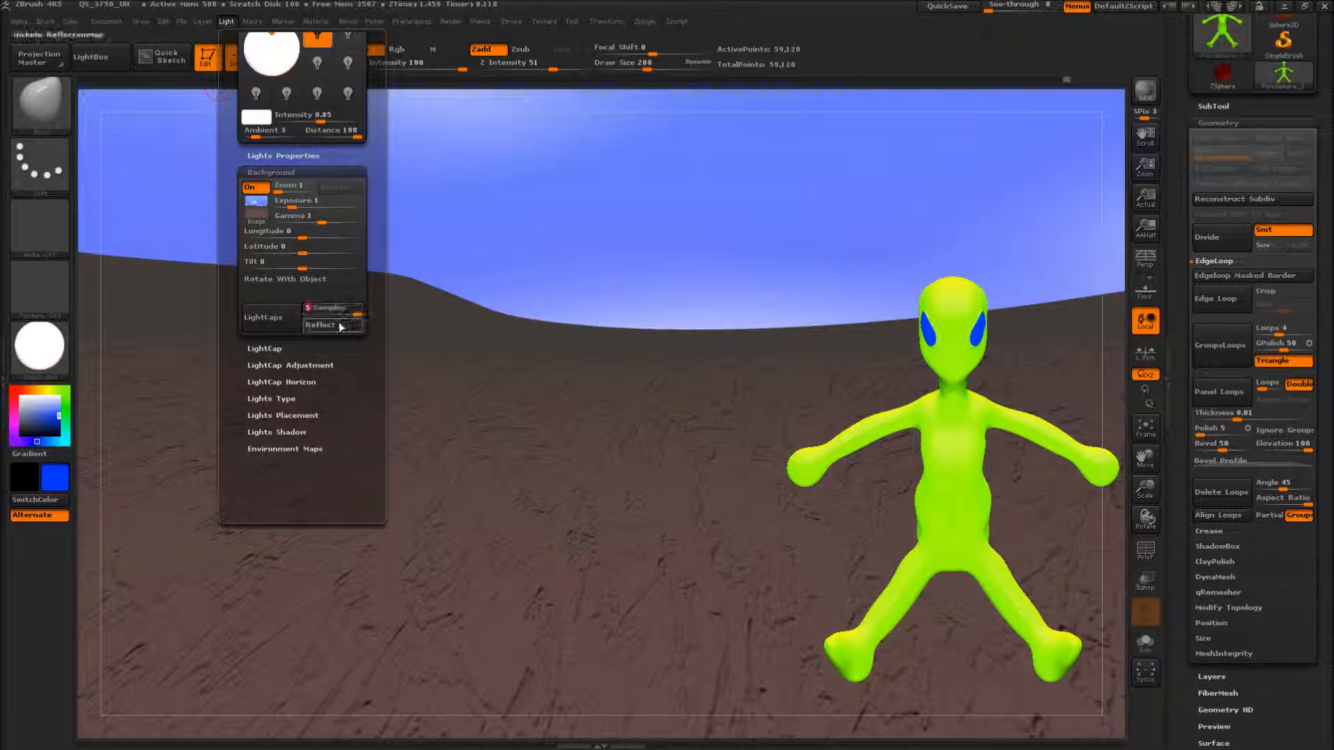
left_click(276, 319)
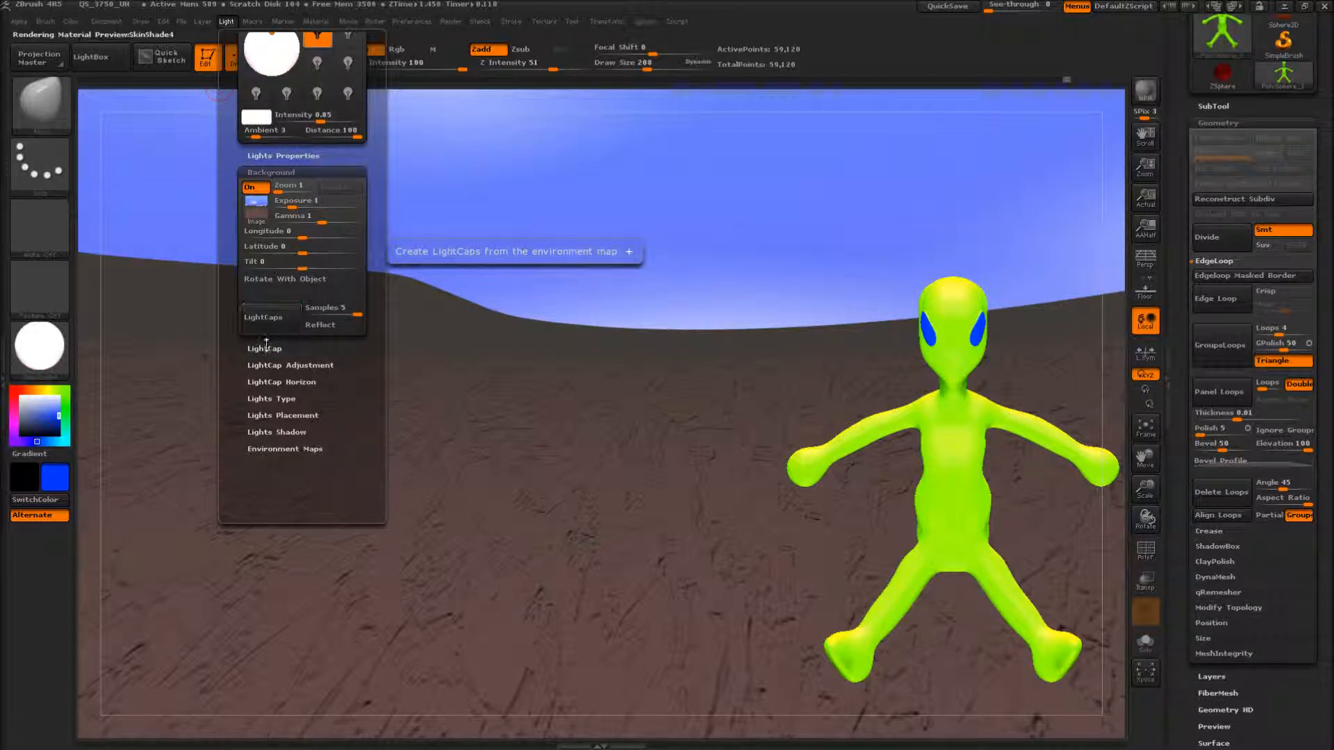
left_click(263, 347)
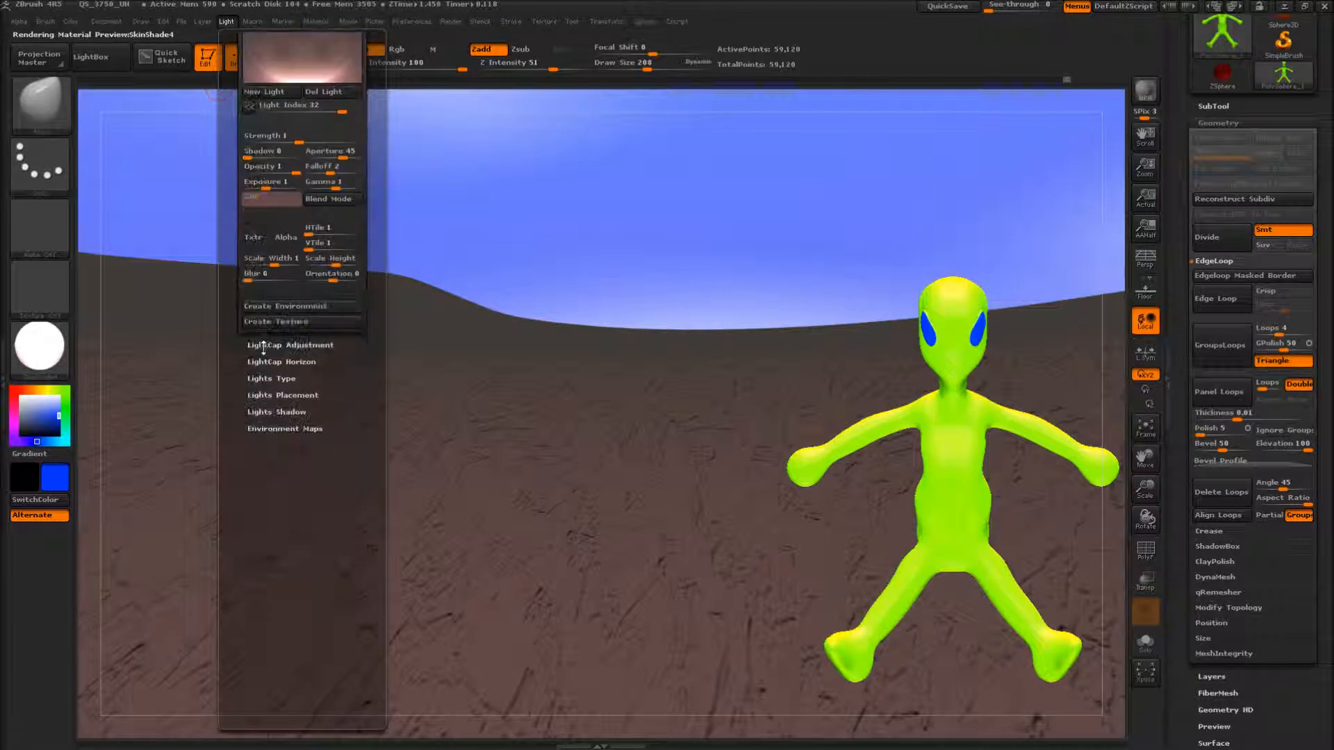
left_click_drag(231, 246, 237, 310)
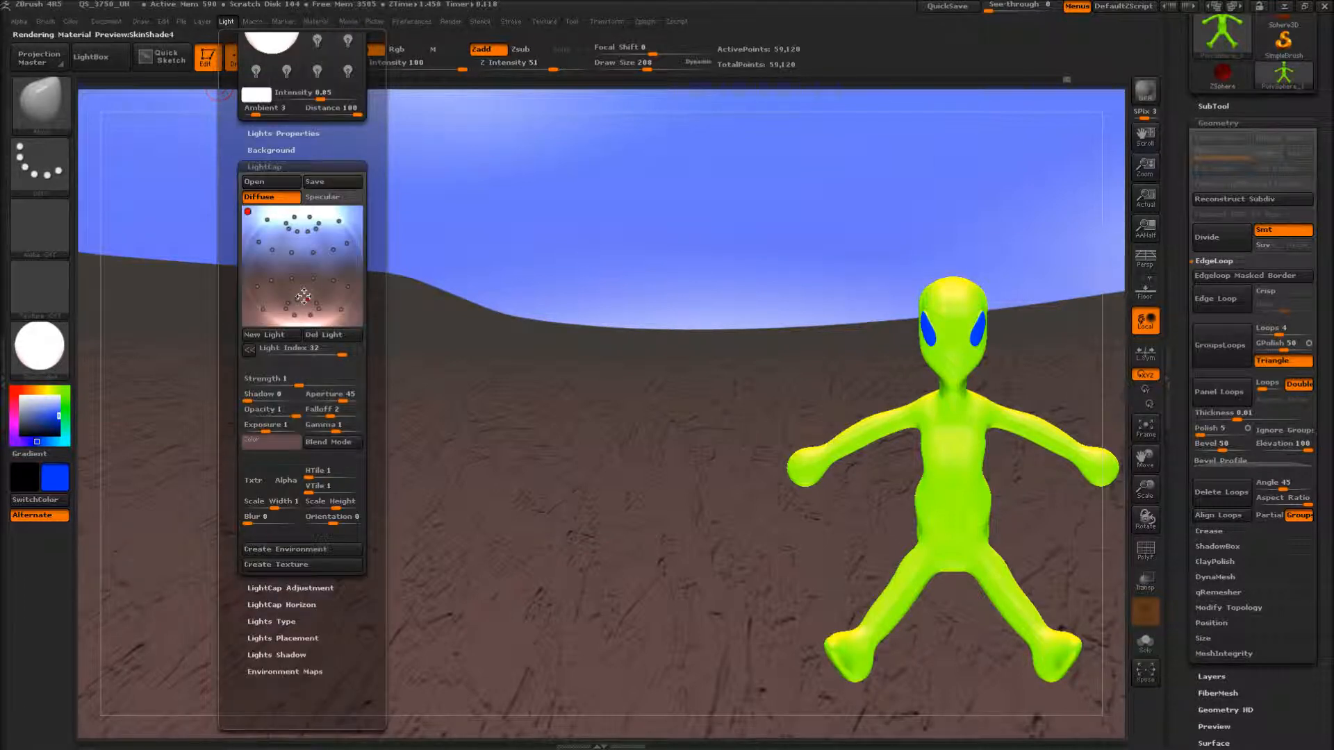
Set the background light samples to 0, recreate the LightCaps, and show the resulting LightCap preview
left_click(267, 151)
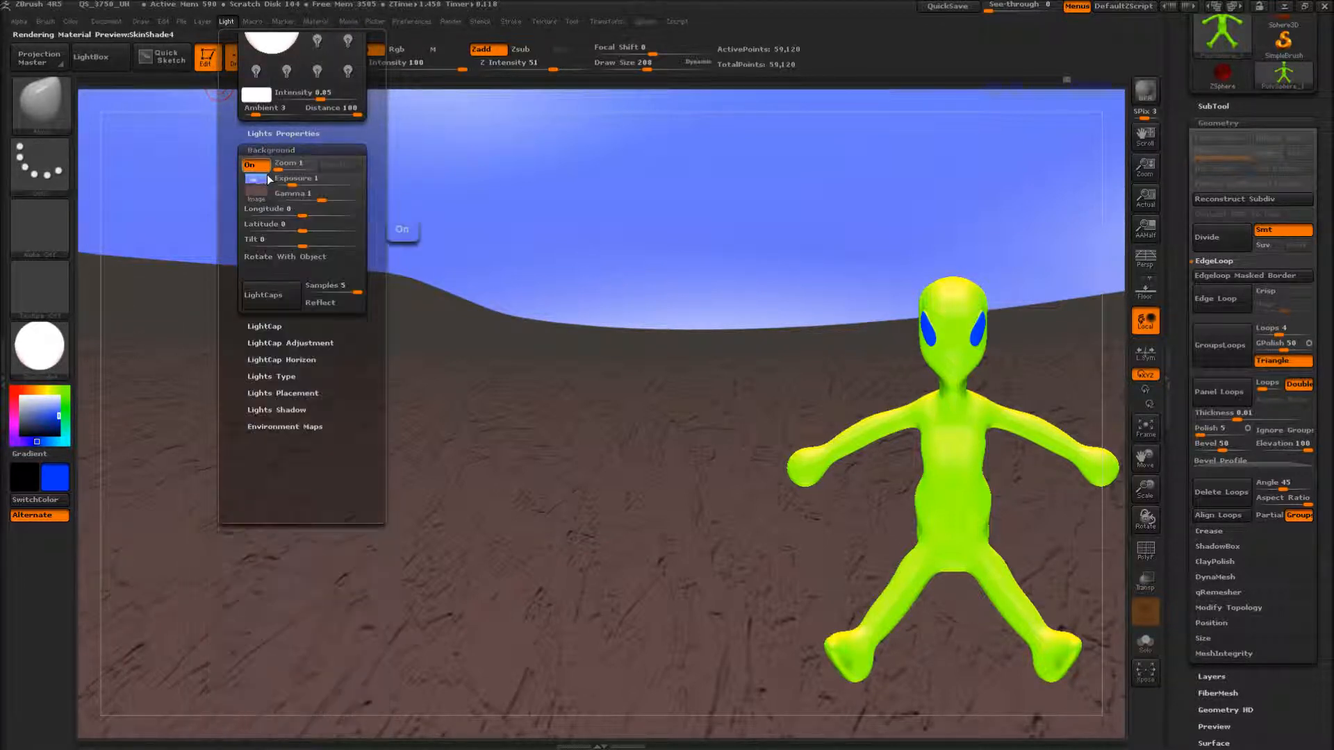
left_click(308, 290)
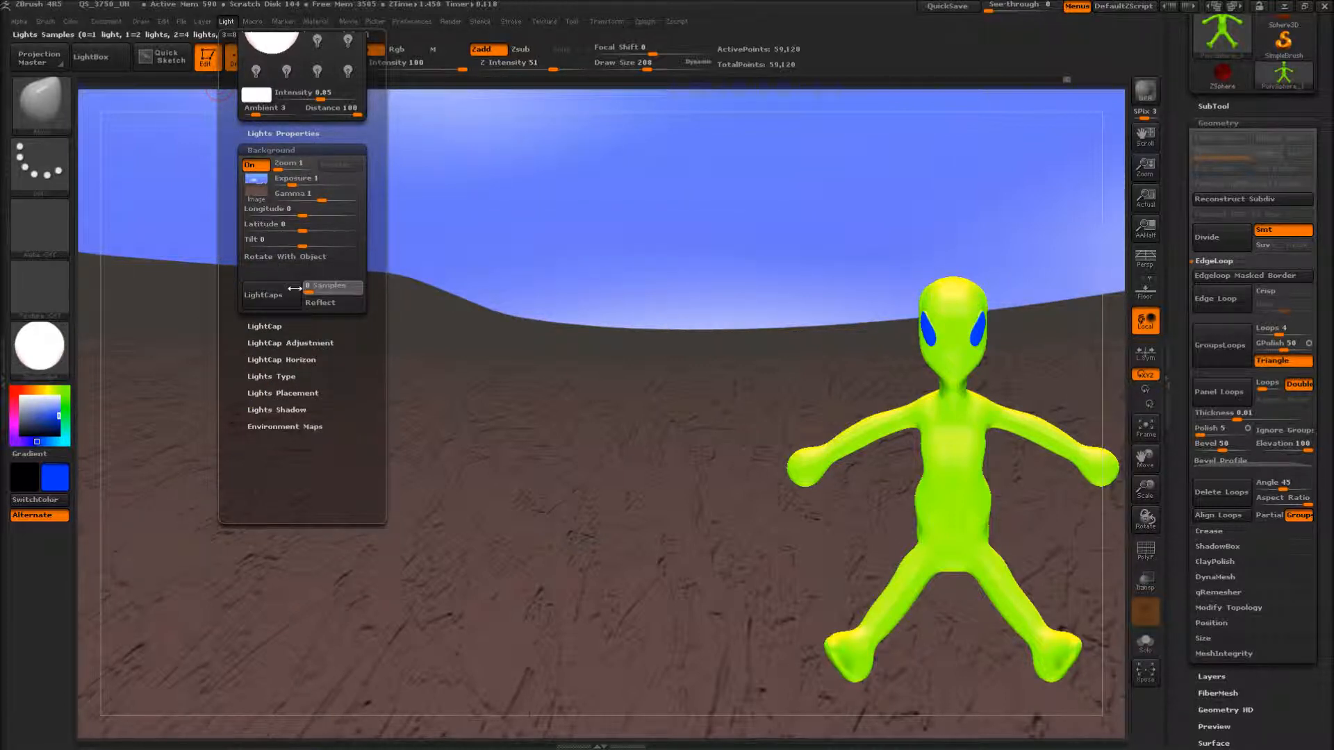
left_click(278, 297)
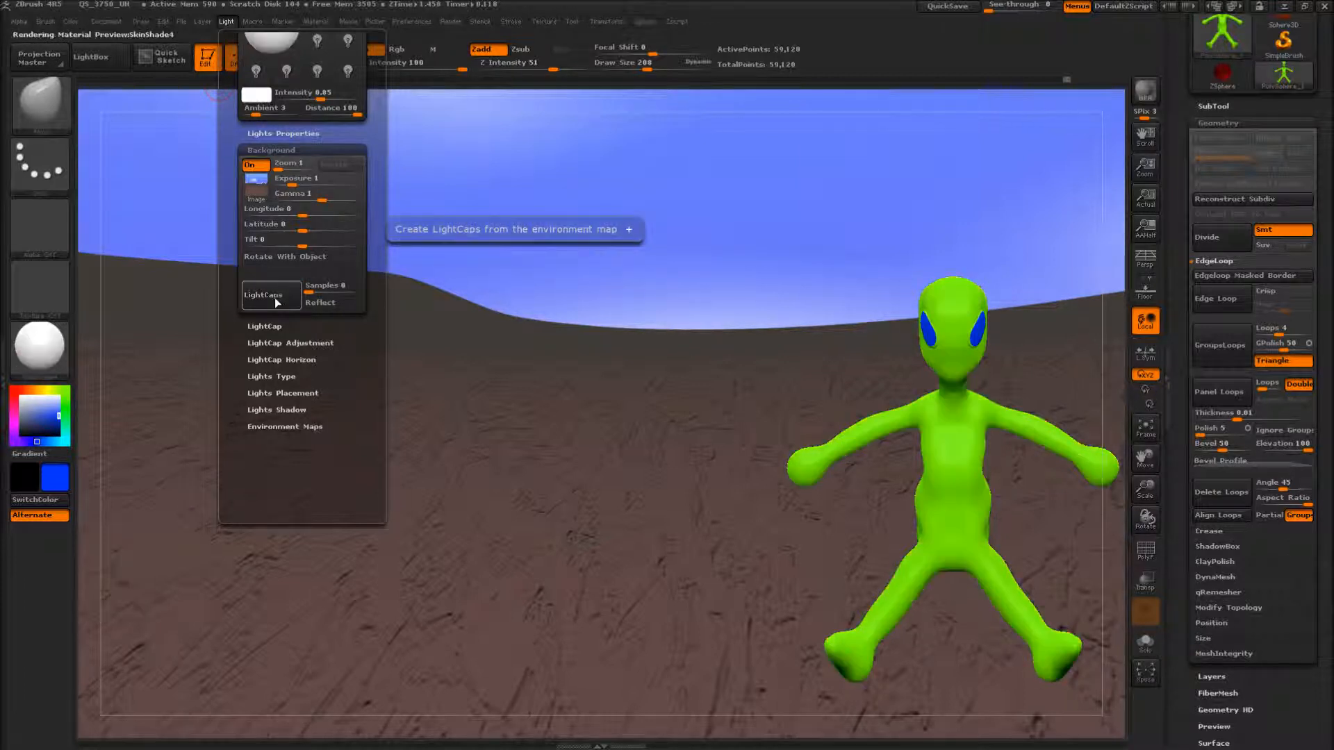
left_click(265, 326)
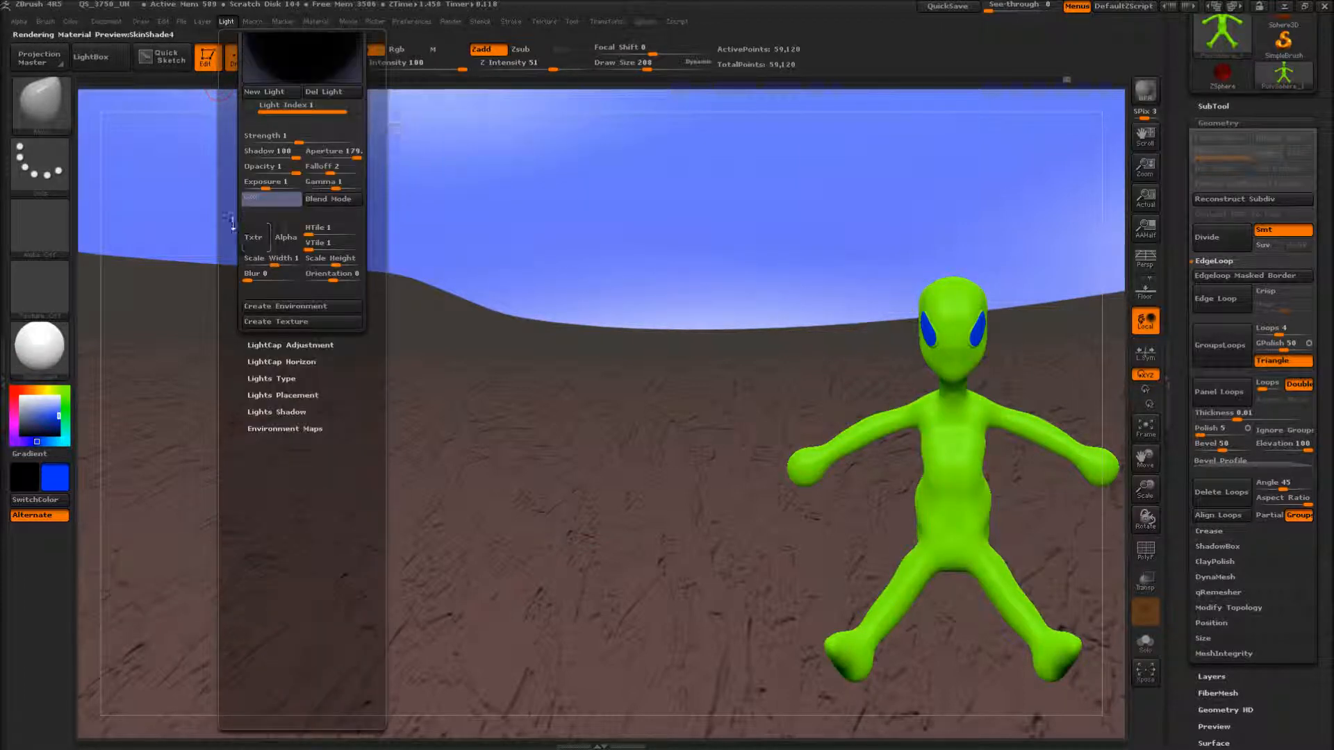
scroll(294, 186, "up", 3)
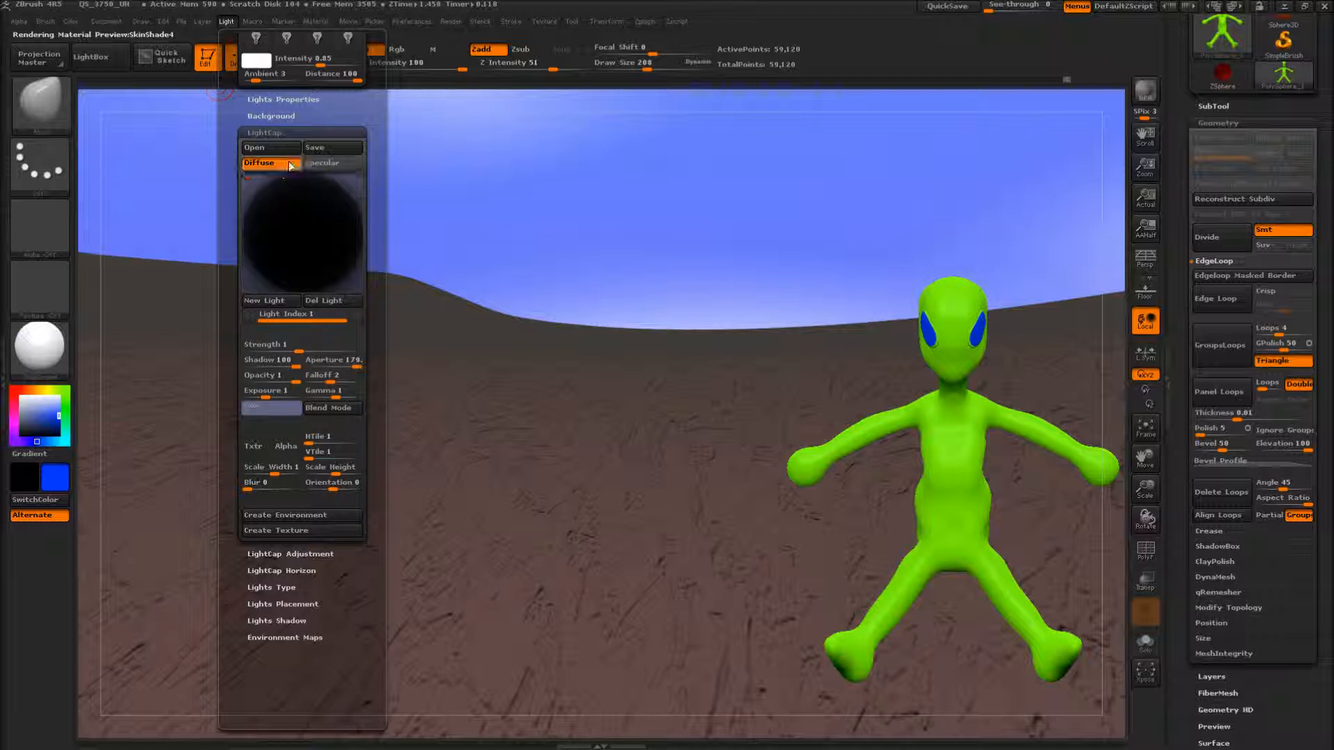
Turn on Reflect in the background settings to include a reflection map in the LightCaps
left_click(280, 116)
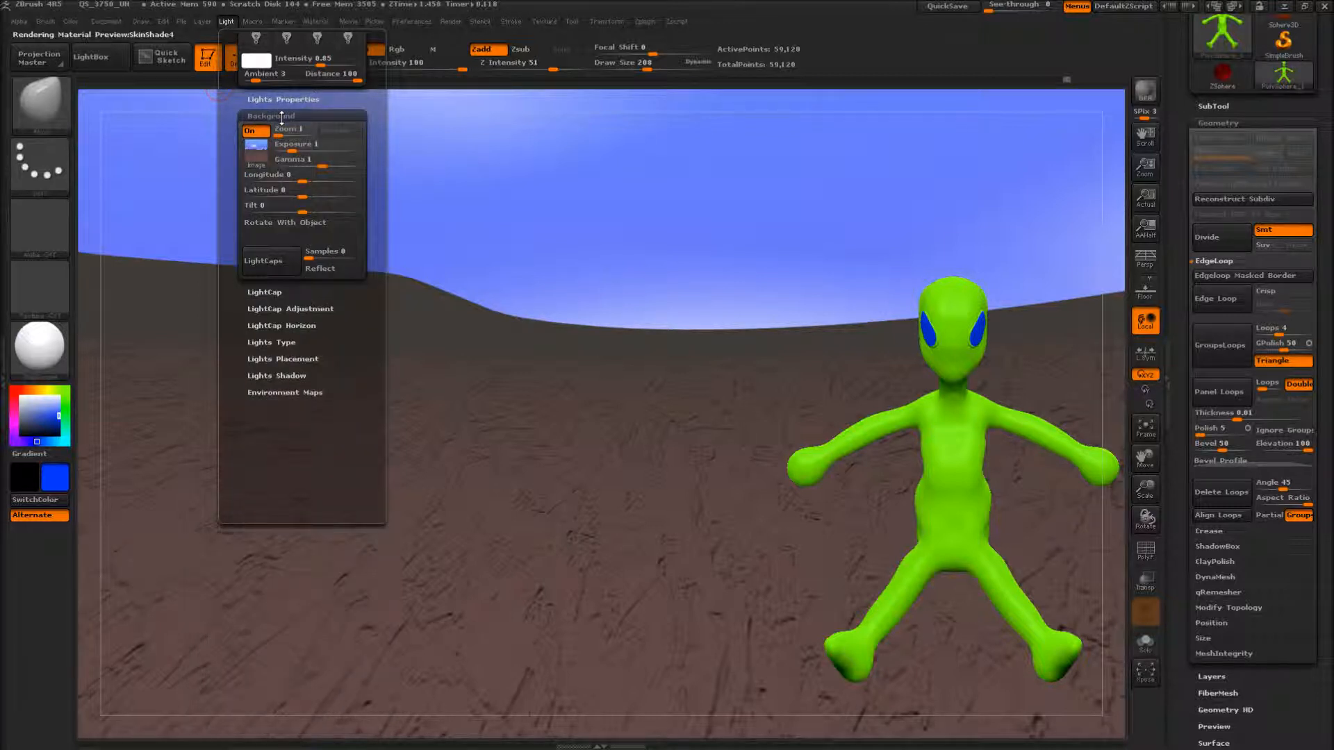
left_click(329, 271)
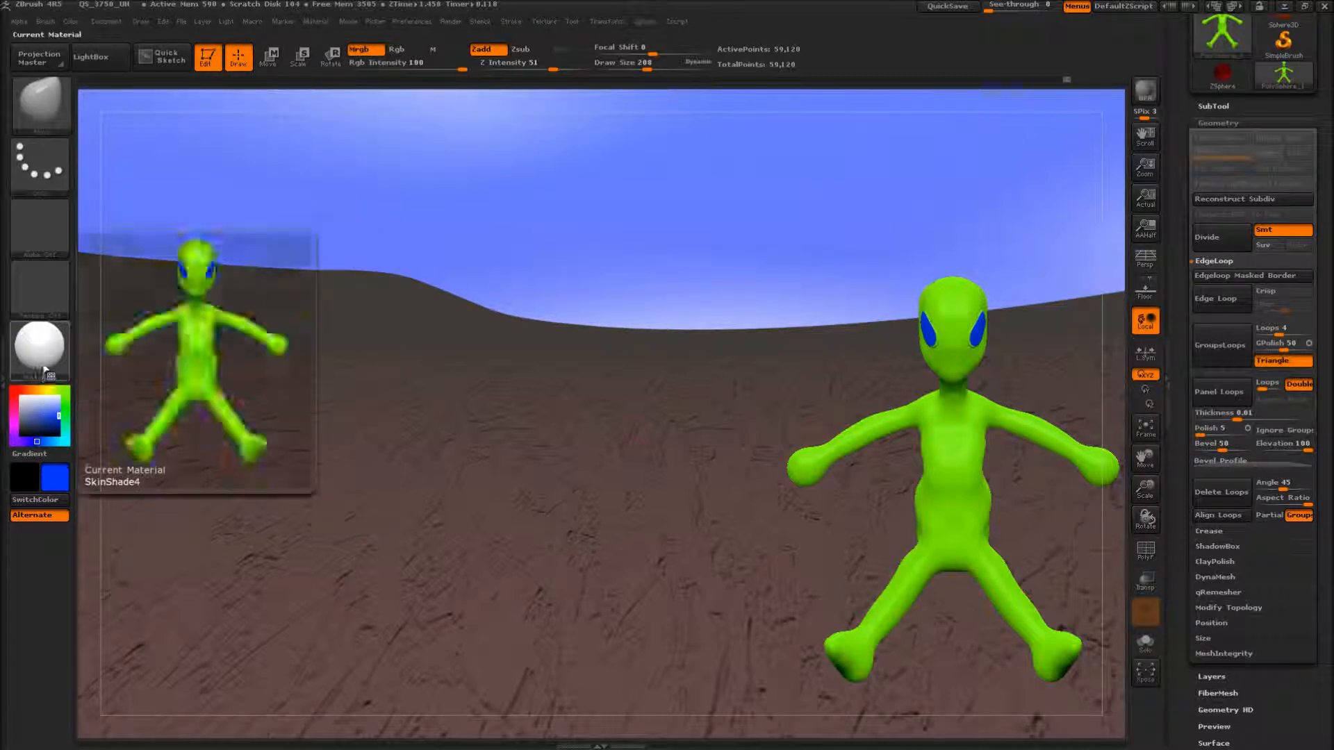
Fill the whole alien model with orange (255, 102, 0)
left_click(31, 391)
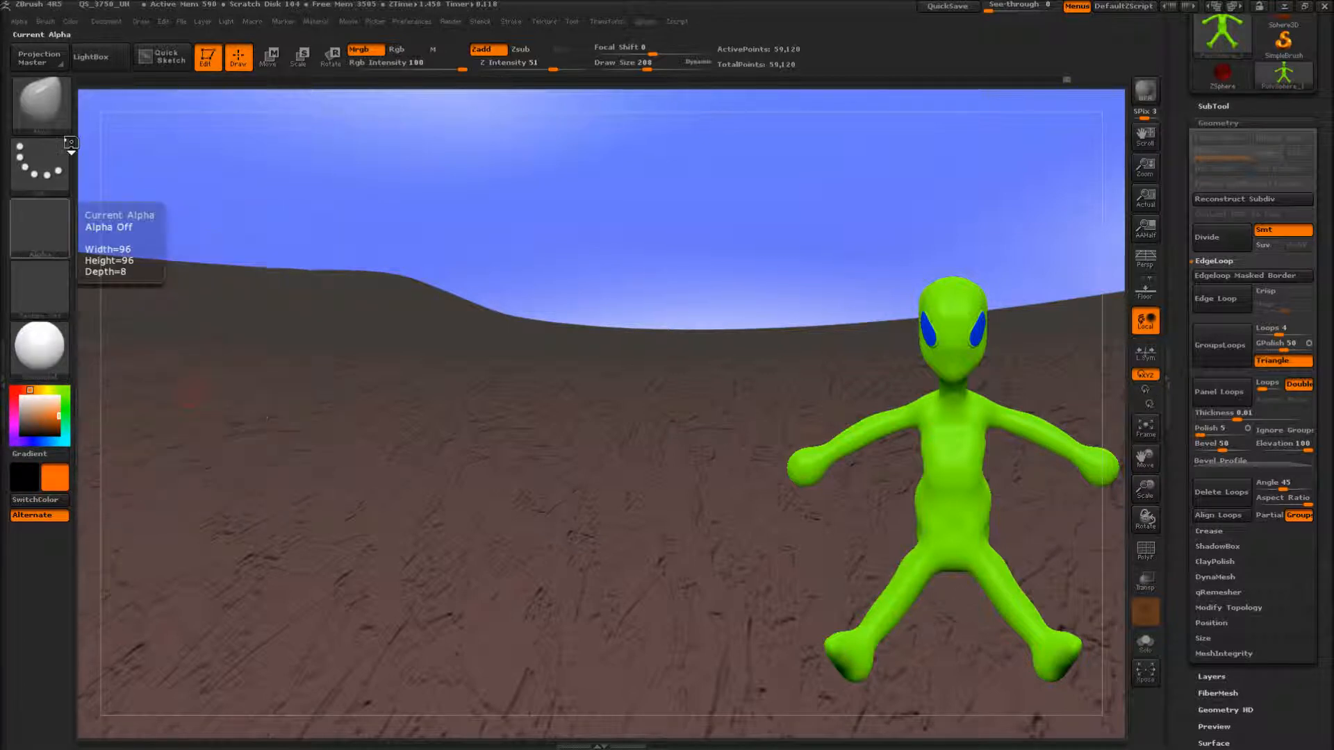
left_click(72, 21)
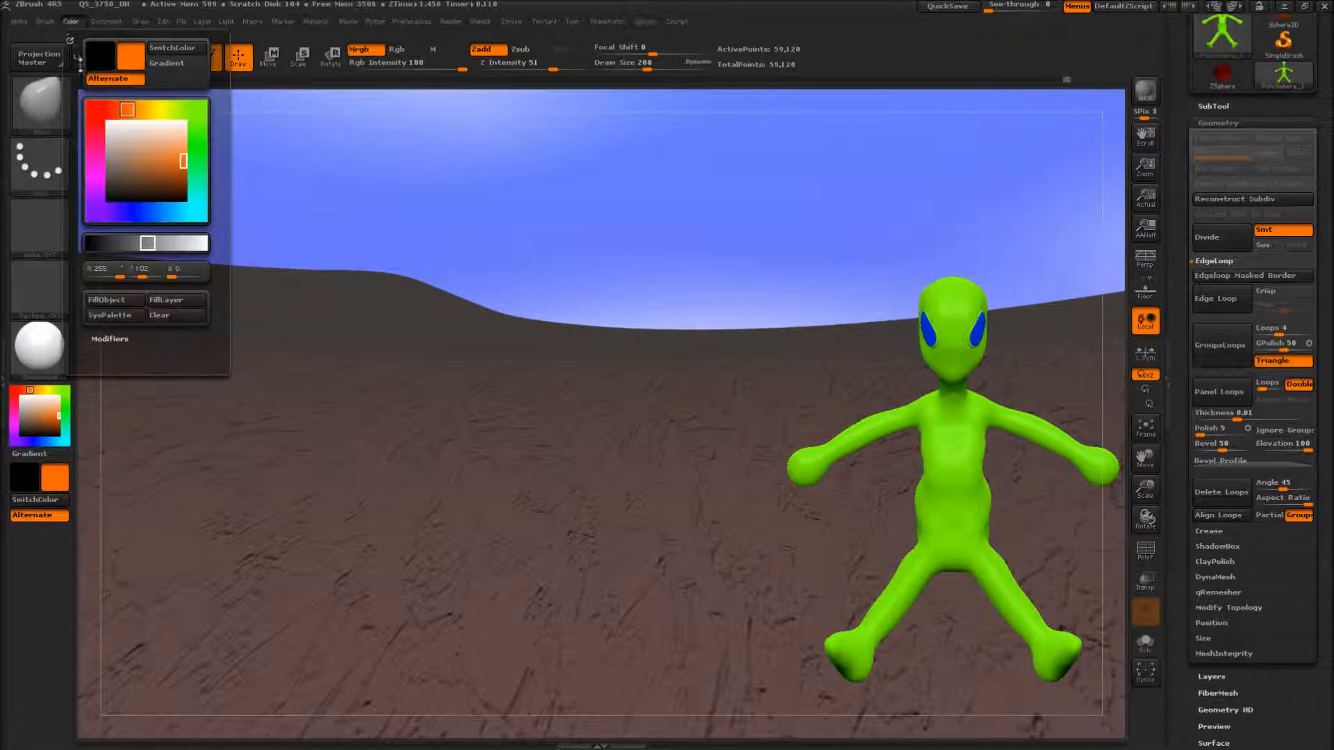
left_click(115, 305)
left_click_drag(726, 431, 327, 389, "alt")
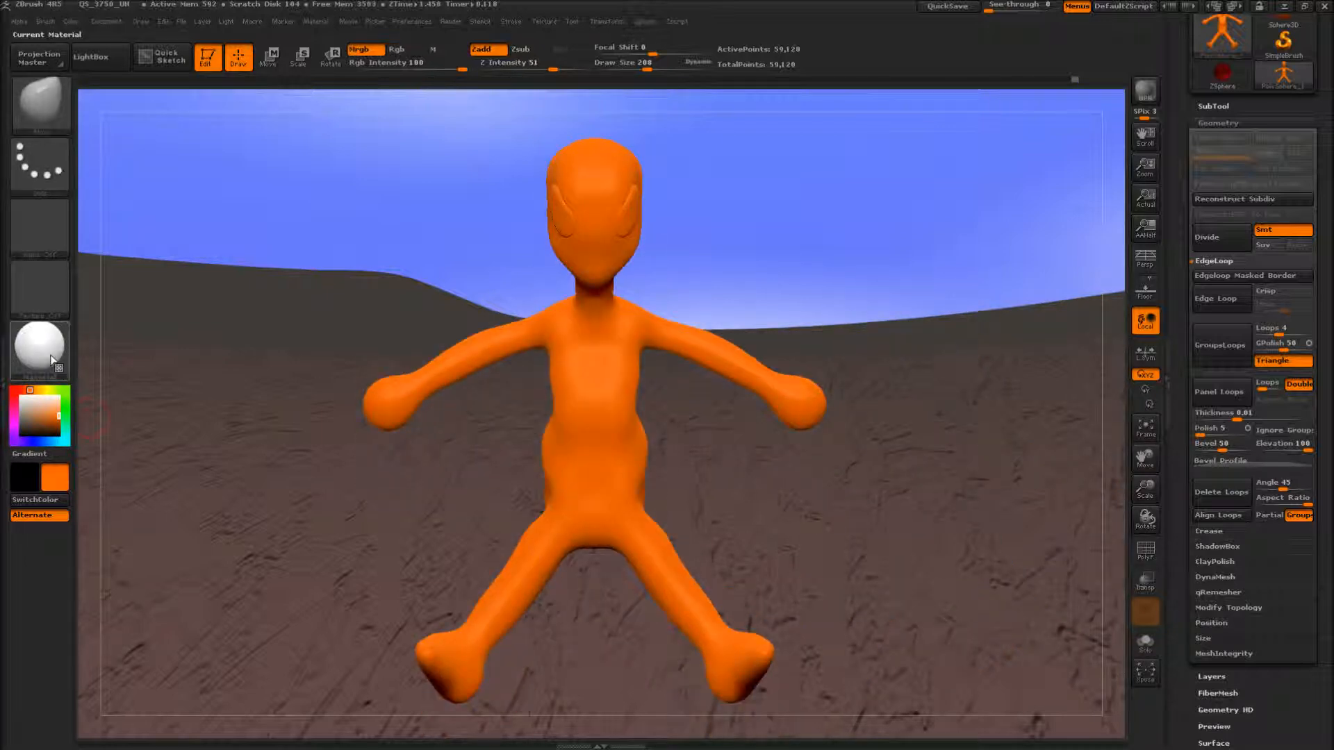
Set the background samples to 1 with Reflect on, create the LightCaps, and check the lighting around the alien
left_click(111, 22)
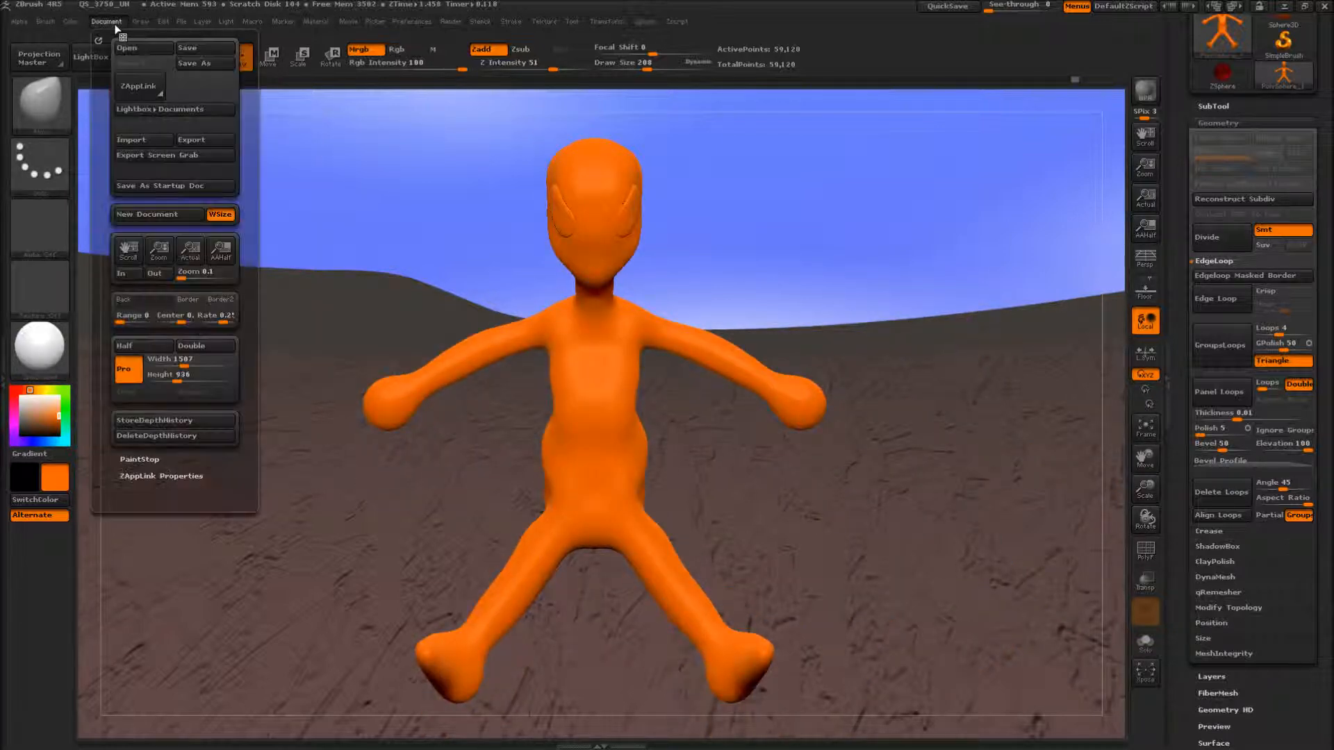
mouse_move(227, 22)
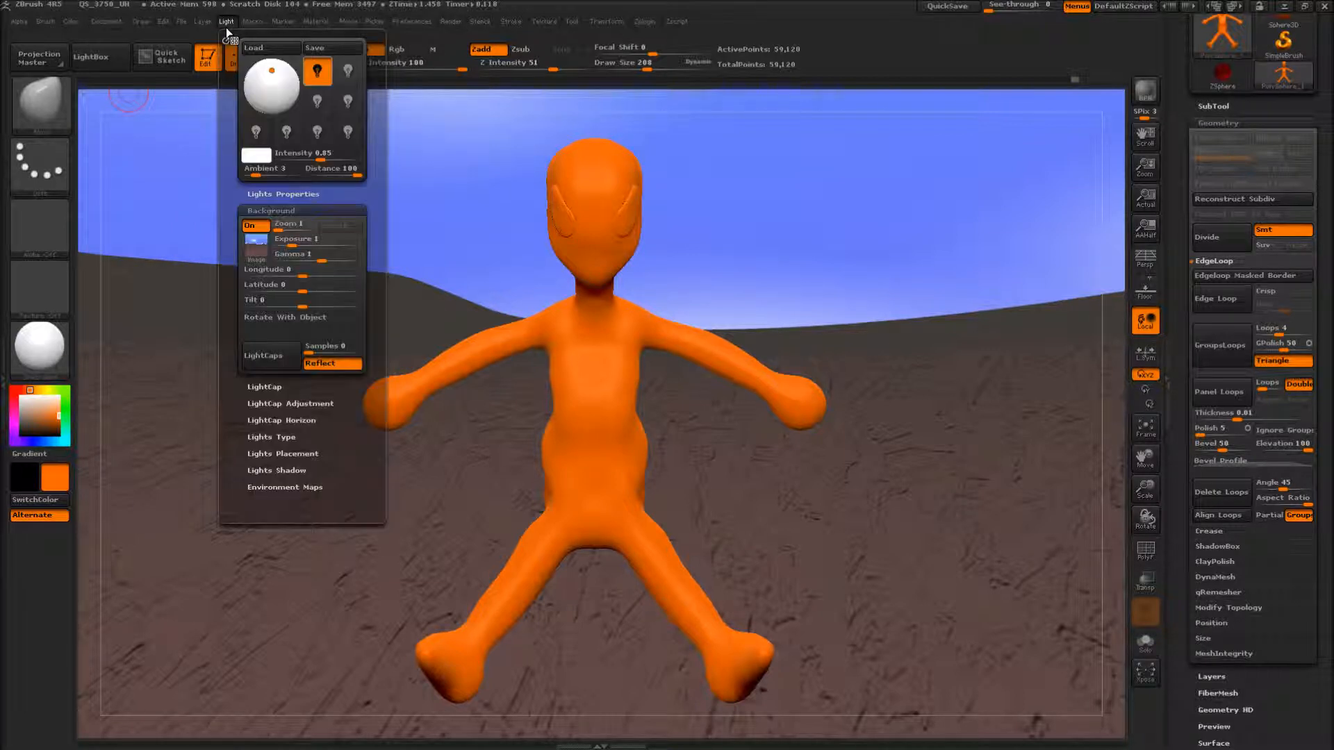
left_click(329, 366)
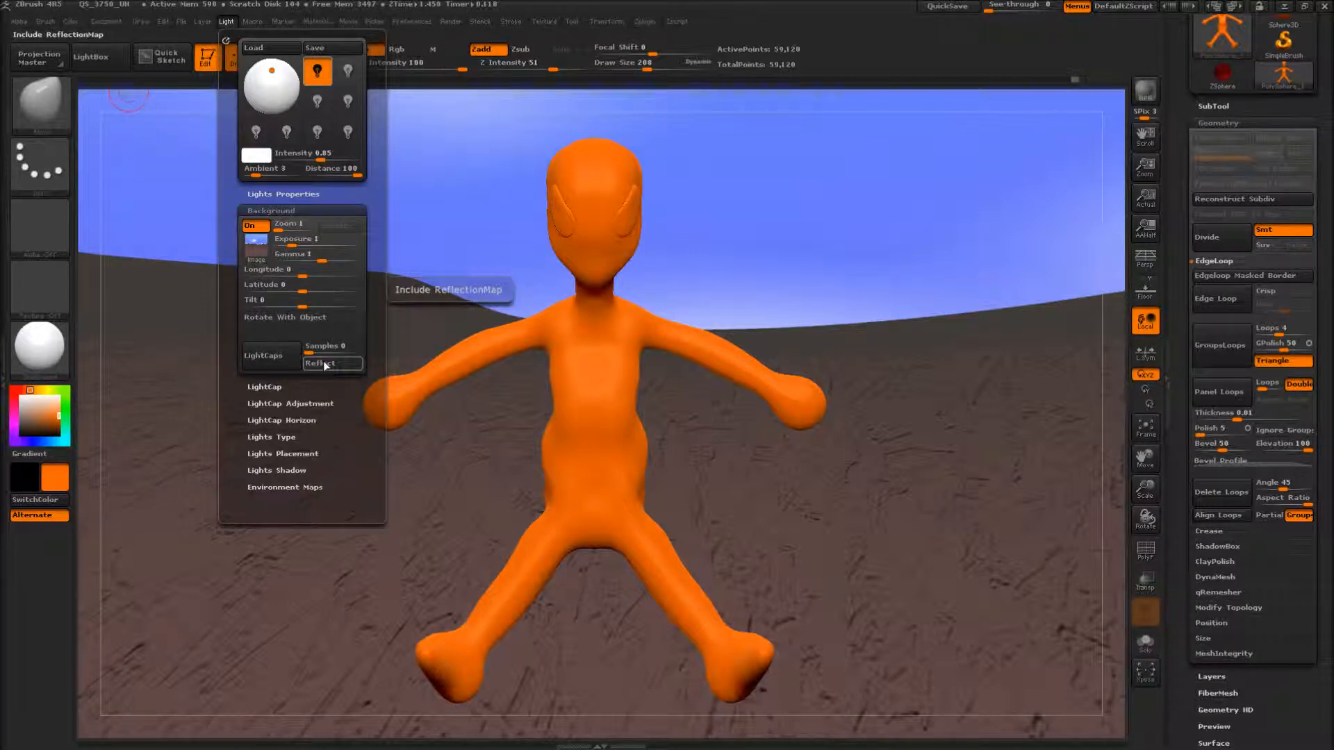
left_click(331, 367)
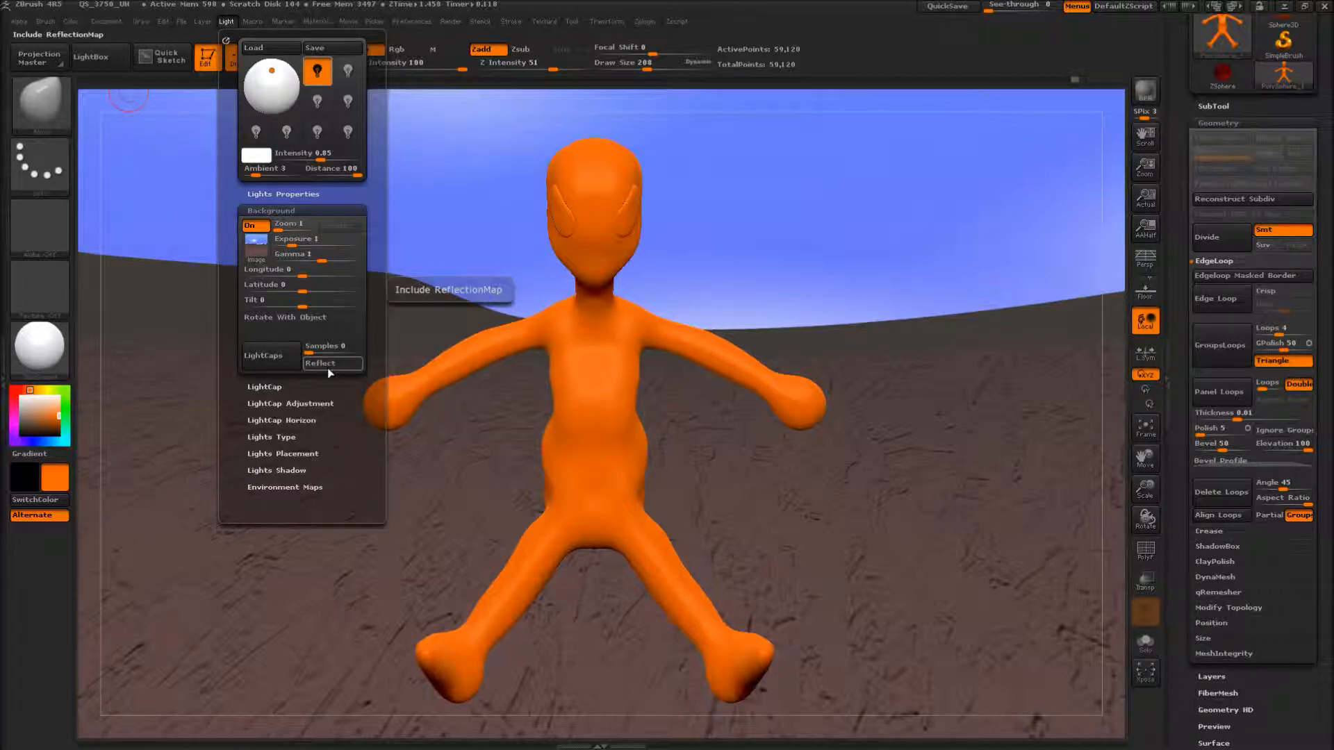
left_click(270, 360)
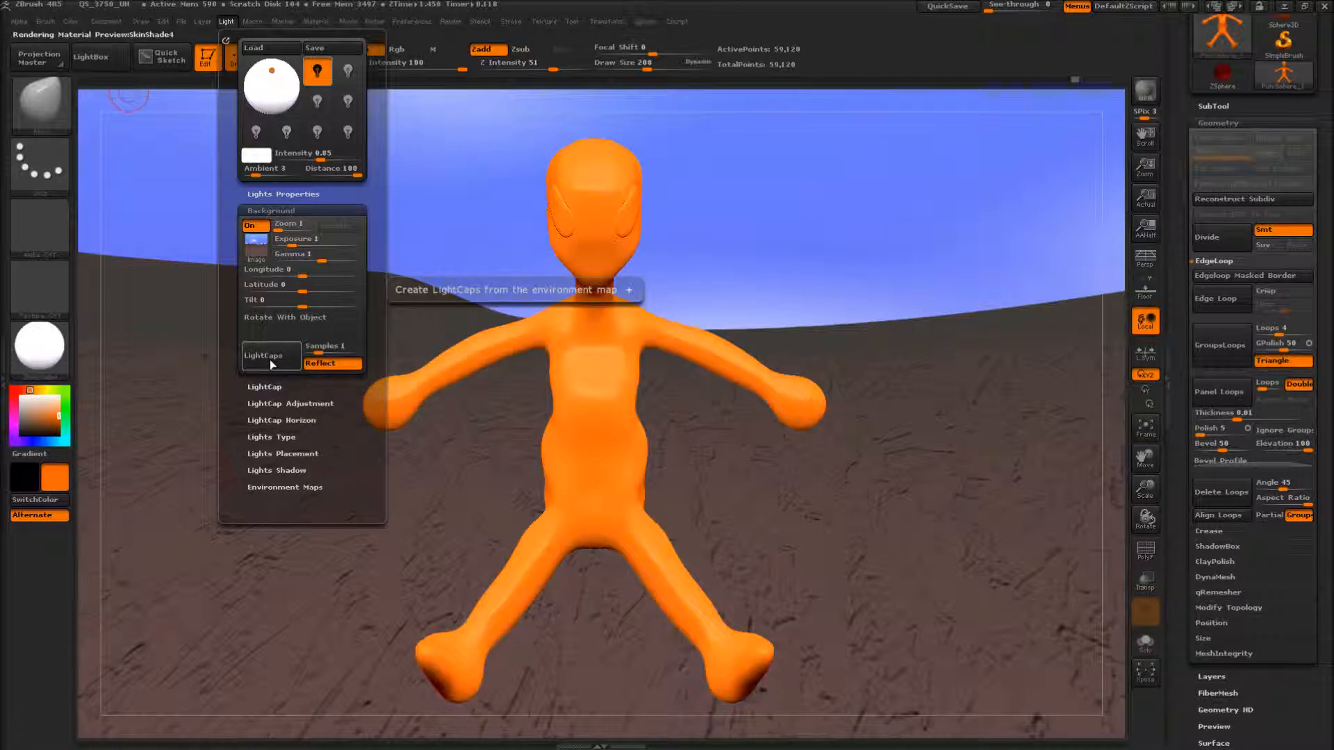
left_click_drag(806, 507, 570, 506)
left_click_drag(918, 553, 732, 537)
left_click_drag(941, 598, 502, 554)
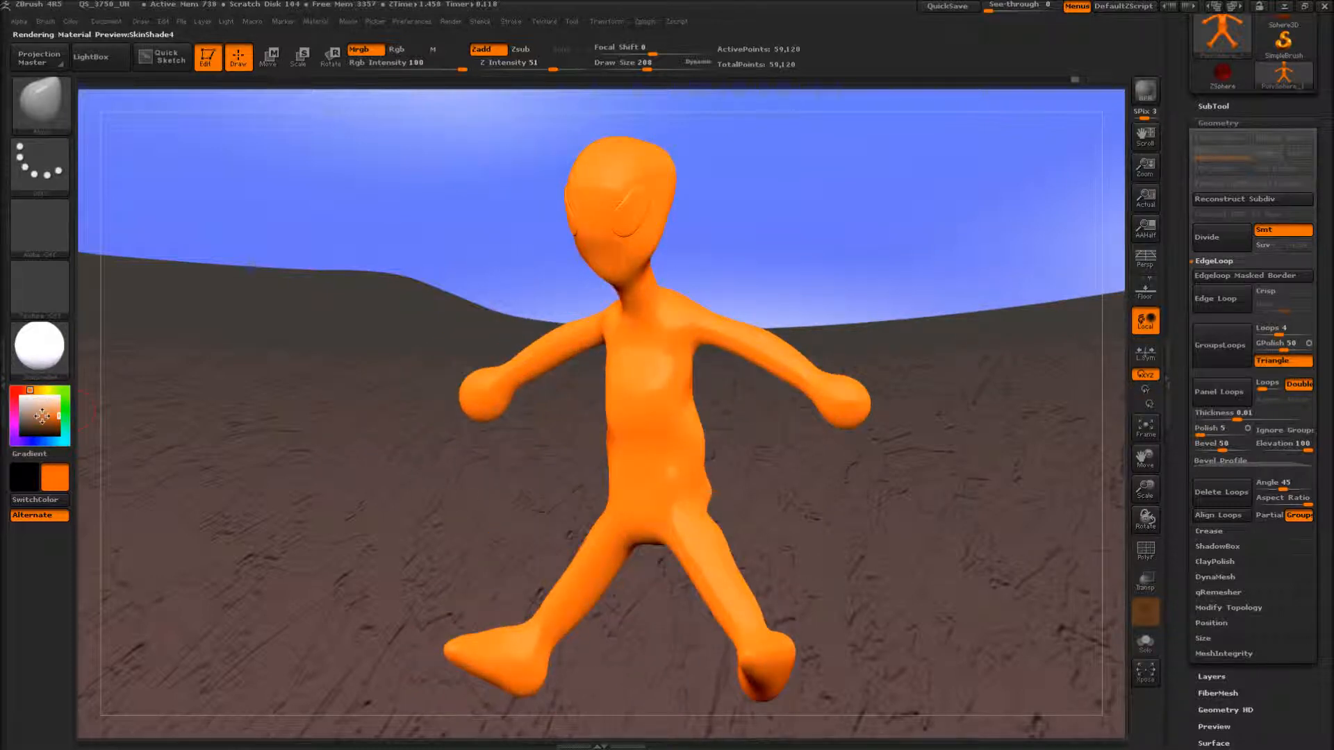
Fill the whole alien with a dark red and inspect its lighting from several angles
left_click(14, 390)
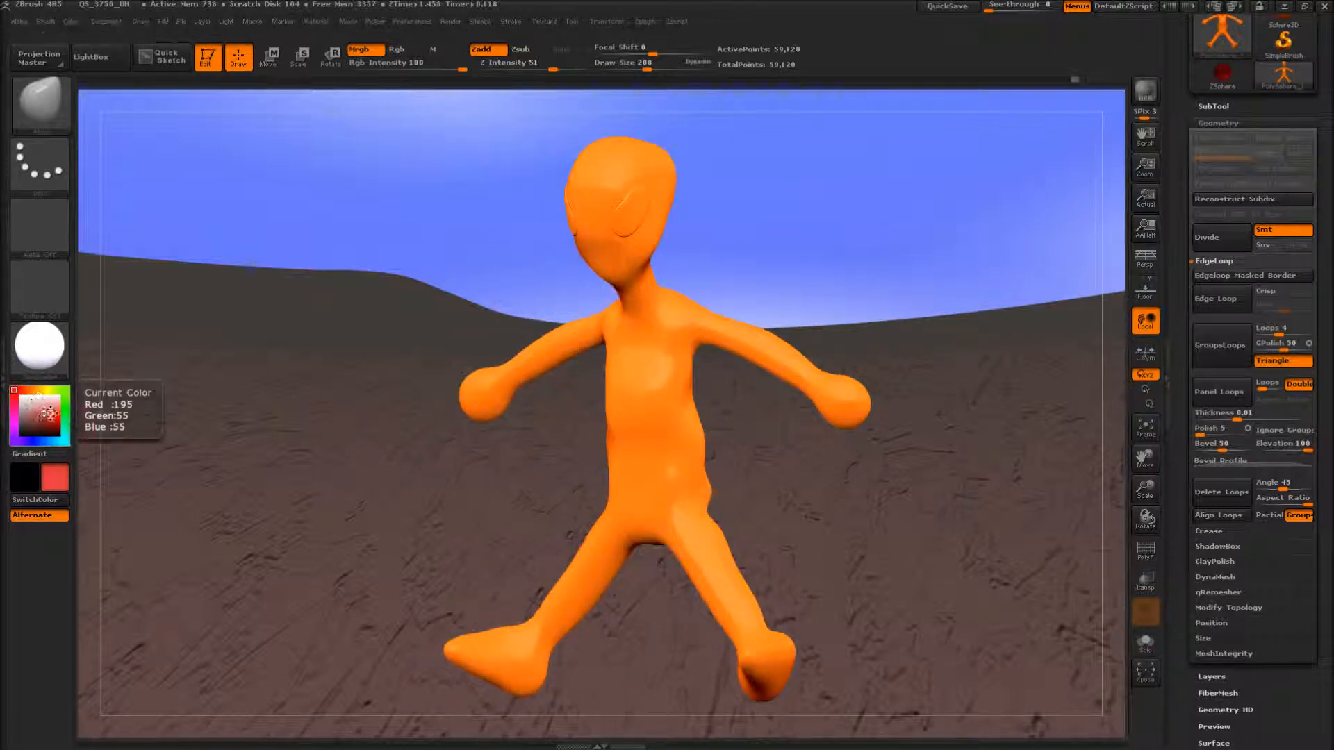
mouse_move(44, 417)
left_mouse_down()
mouse_move(47, 430)
mouse_move(41, 421)
left_mouse_up()
left_click(72, 22)
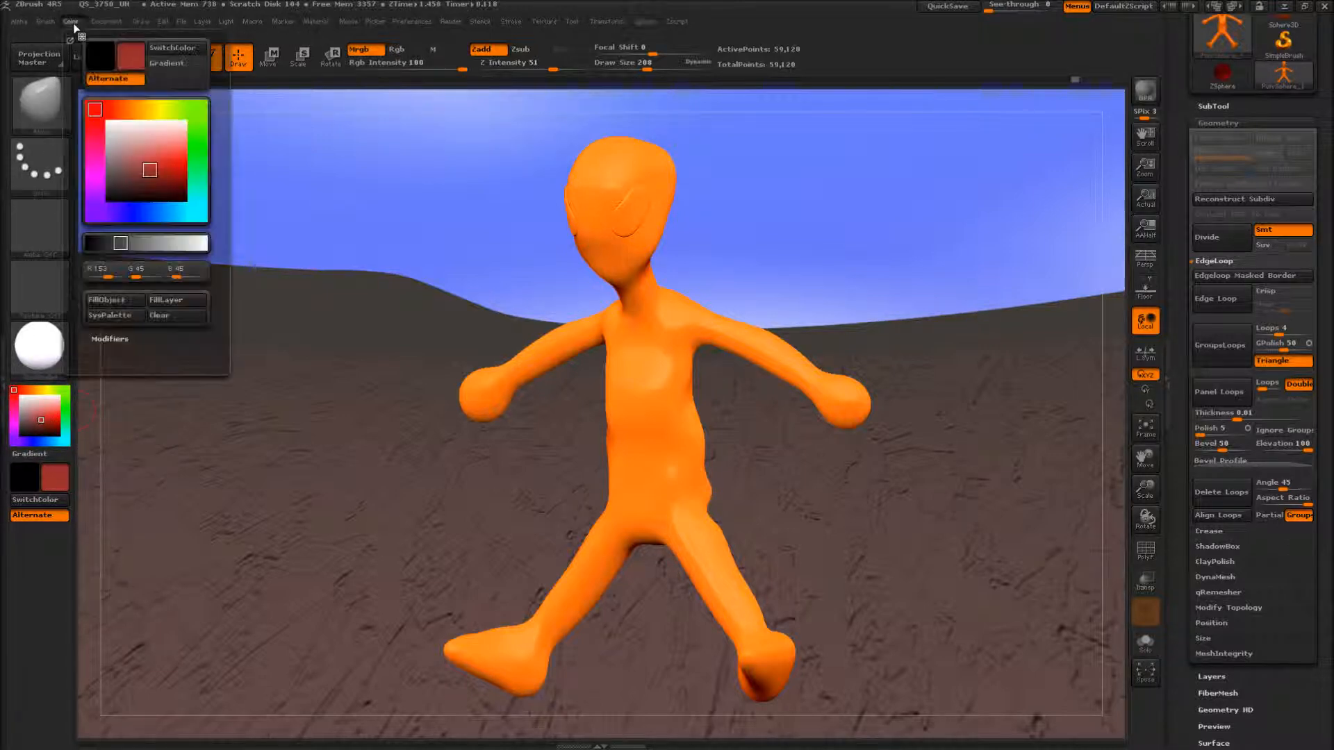
left_click(106, 300)
left_click_drag(446, 423, 751, 482)
mouse_move(640, 475)
right_mouse_down()
mouse_move(632, 466)
mouse_move(657, 482)
mouse_move(795, 393)
mouse_move(522, 427)
right_mouse_up()
right_click_drag(723, 436, 499, 467)
right_click_drag(451, 374, 363, 368)
right_click_drag(551, 359, 405, 333, "ctrl")
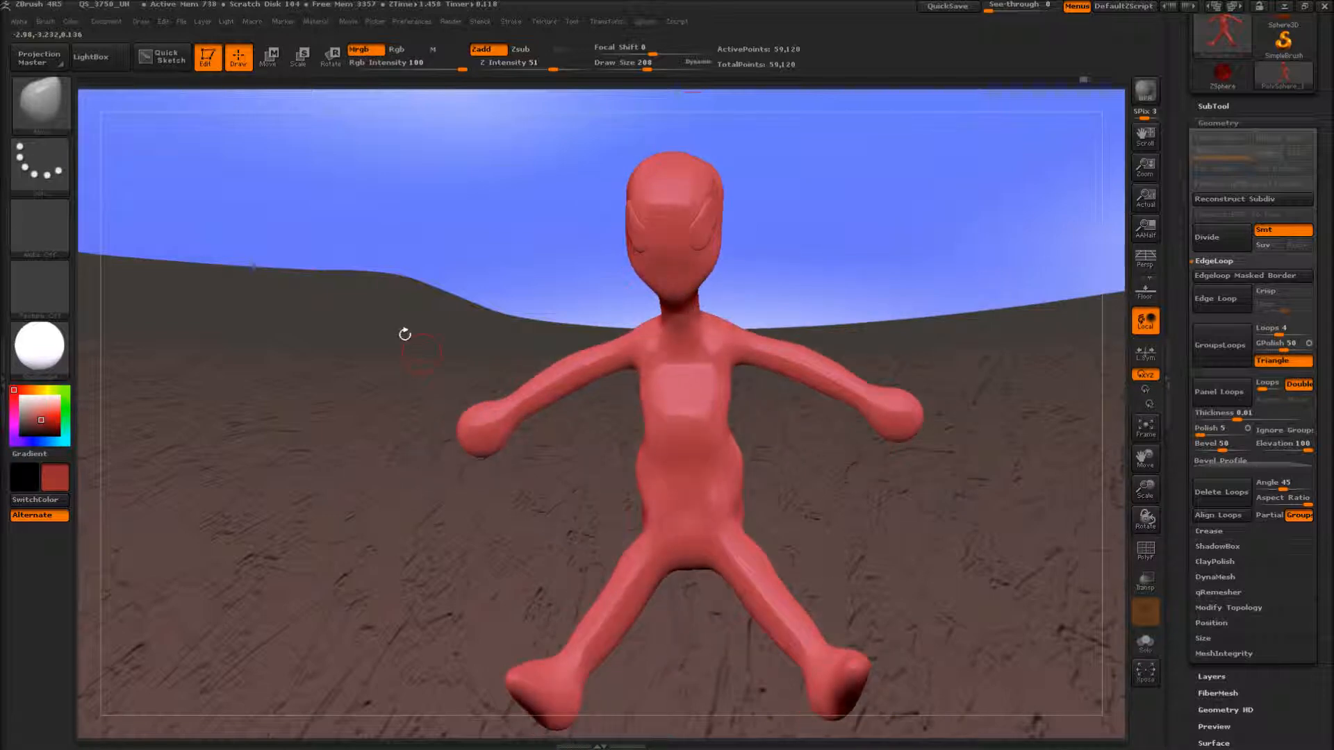
Open the light settings for the scene
left_click(228, 22)
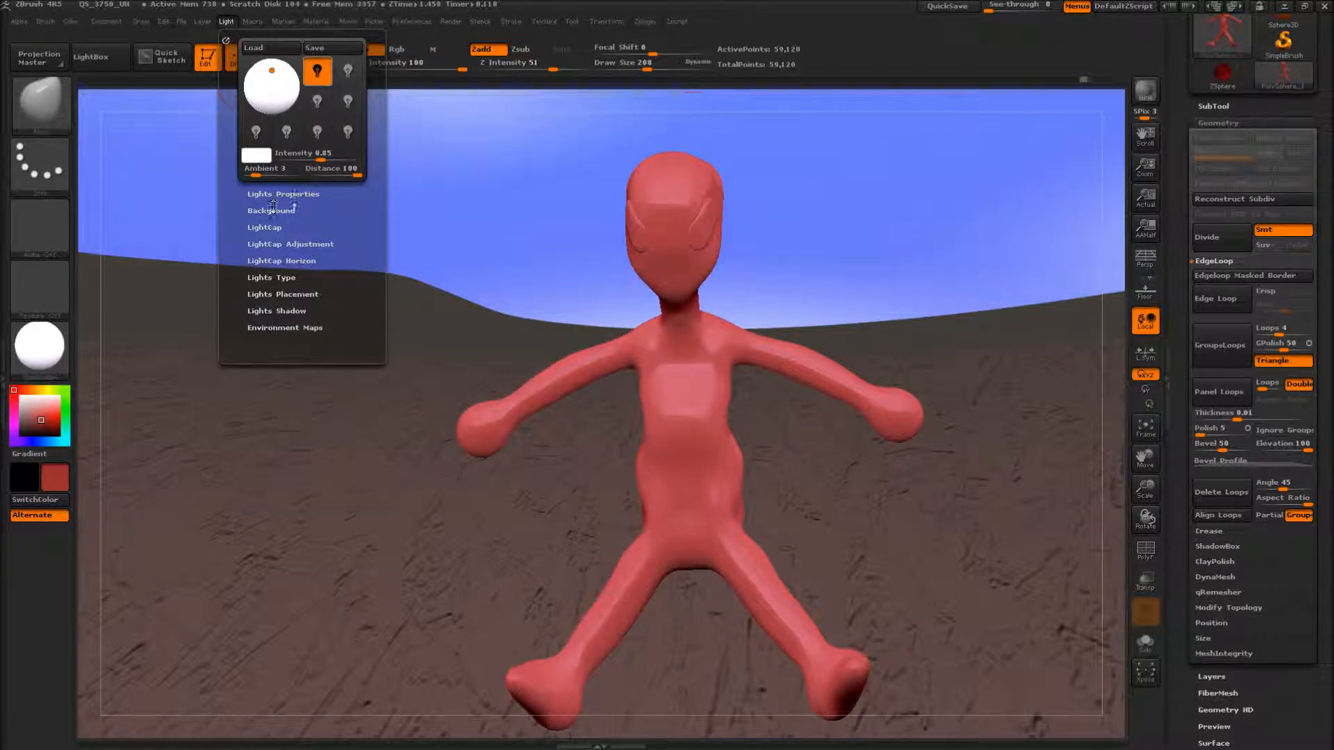